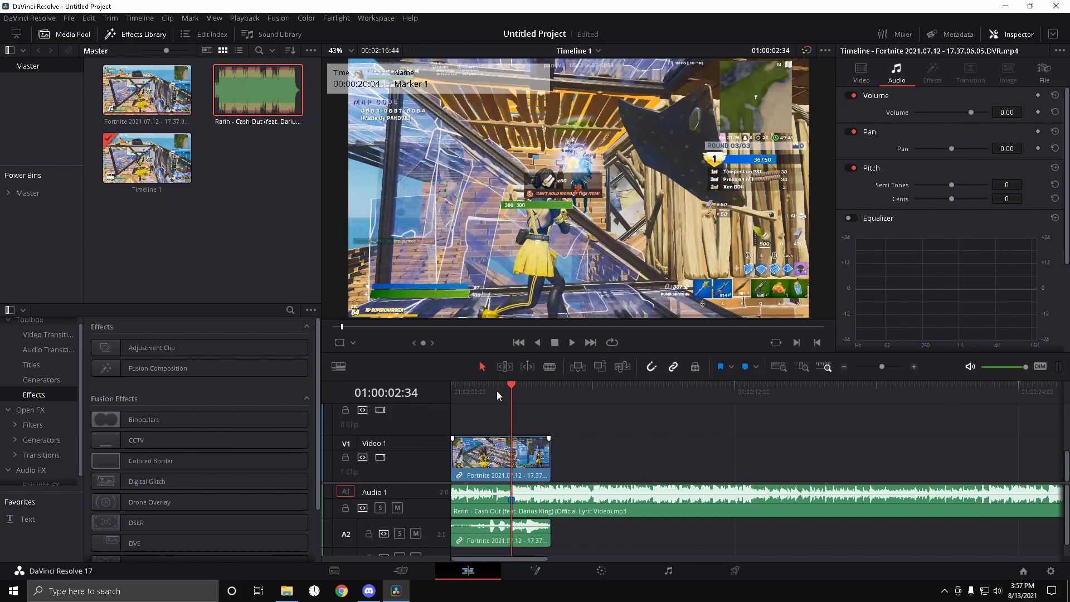
click(489, 390)
click(496, 454)
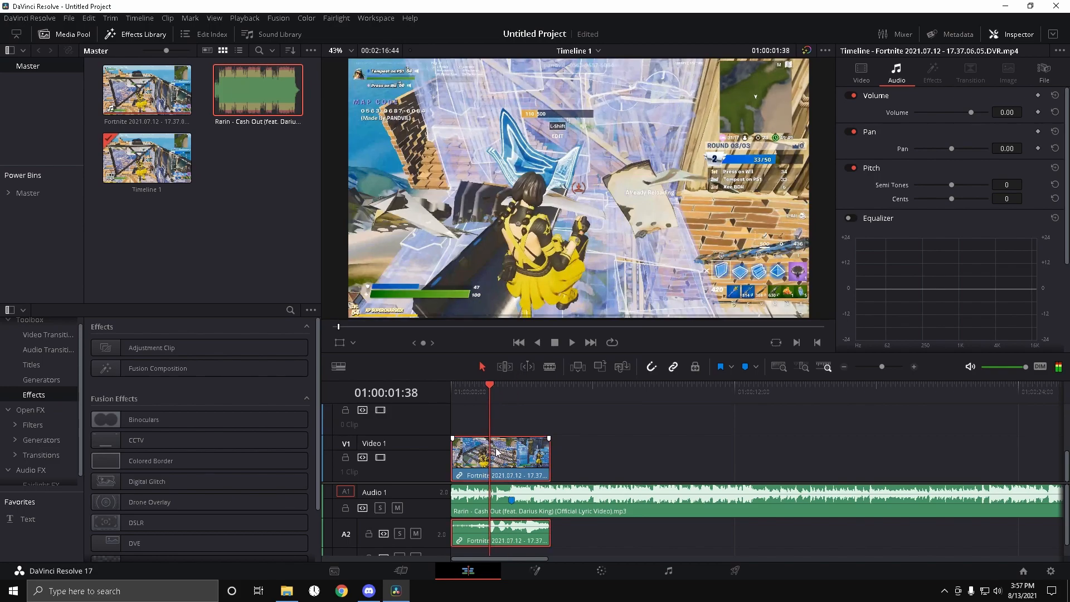
click(509, 387)
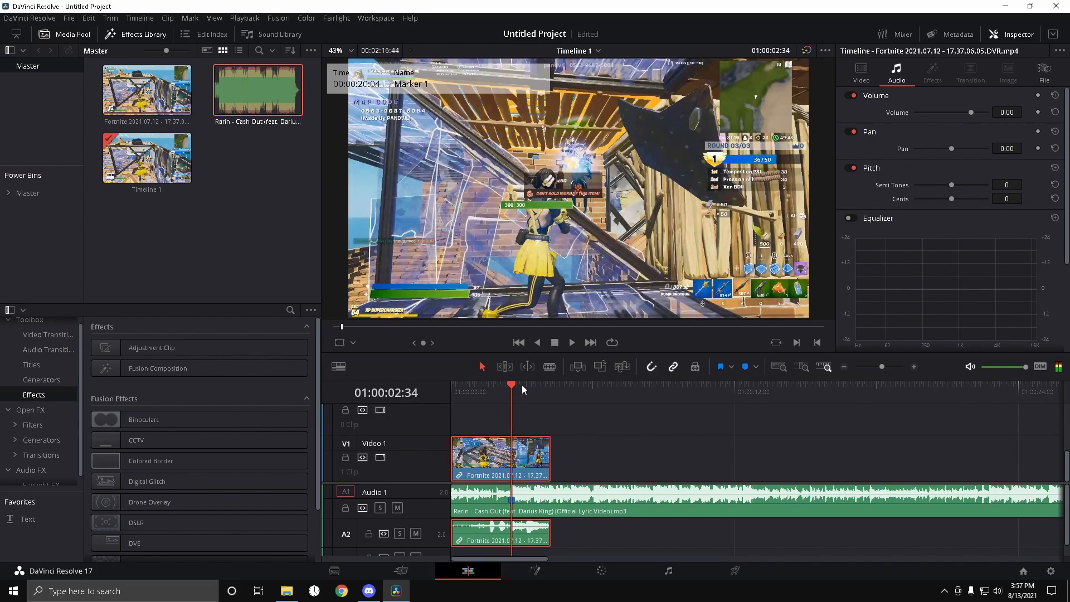
click(569, 511)
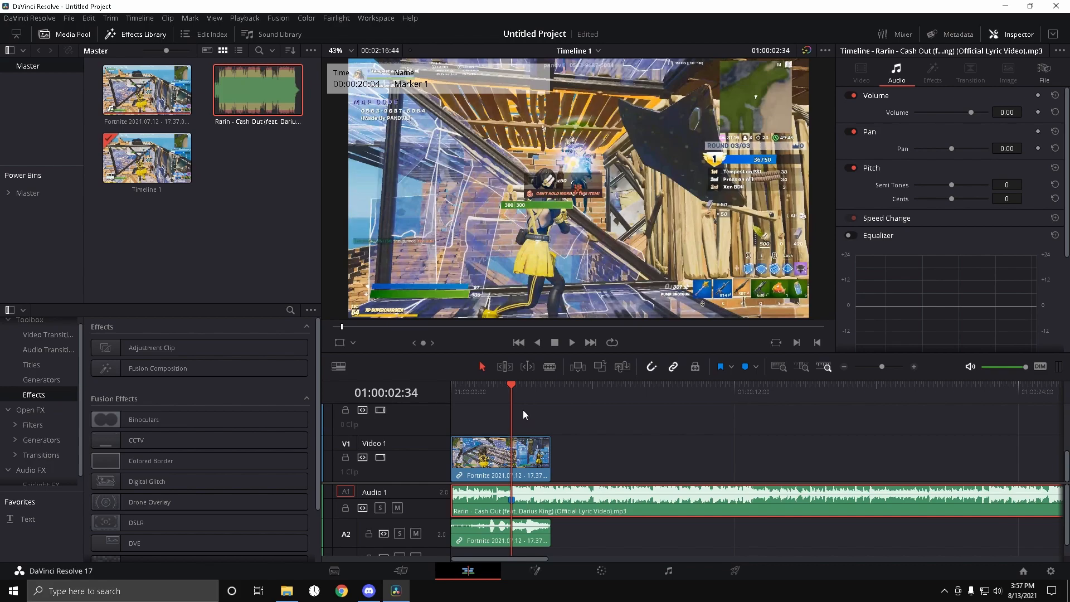
- Unlink the Fortnite clip's audio from its video and delete that audio, keeping the music track
mouse_move(882, 368)
mouse_down()
mouse_move(901, 375)
mouse_move(893, 380)
mouse_up()
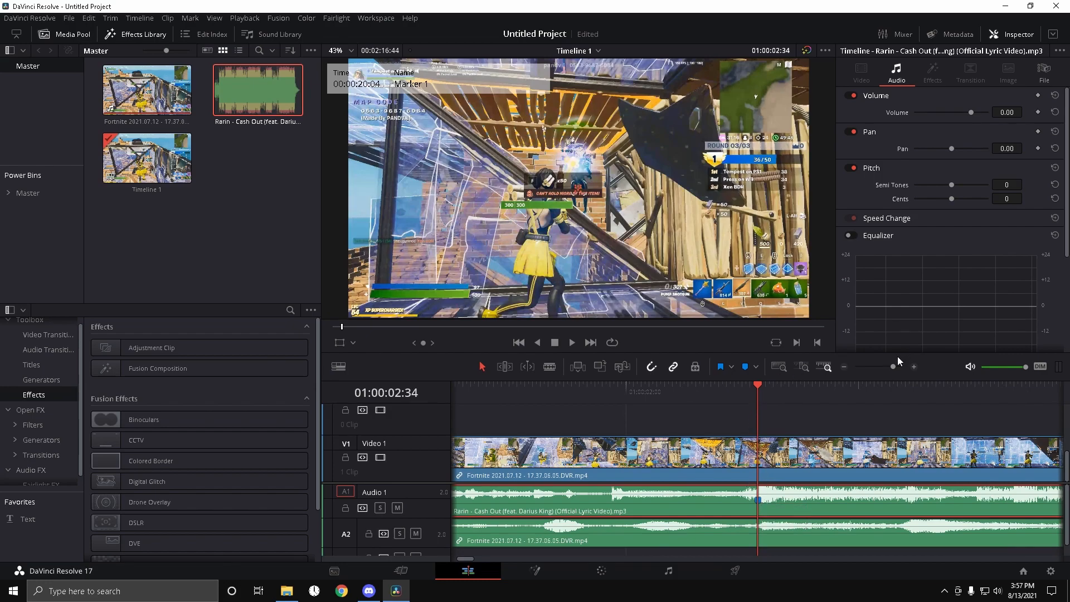
right_click(666, 465)
click(697, 406)
click(699, 532)
key(Delete)
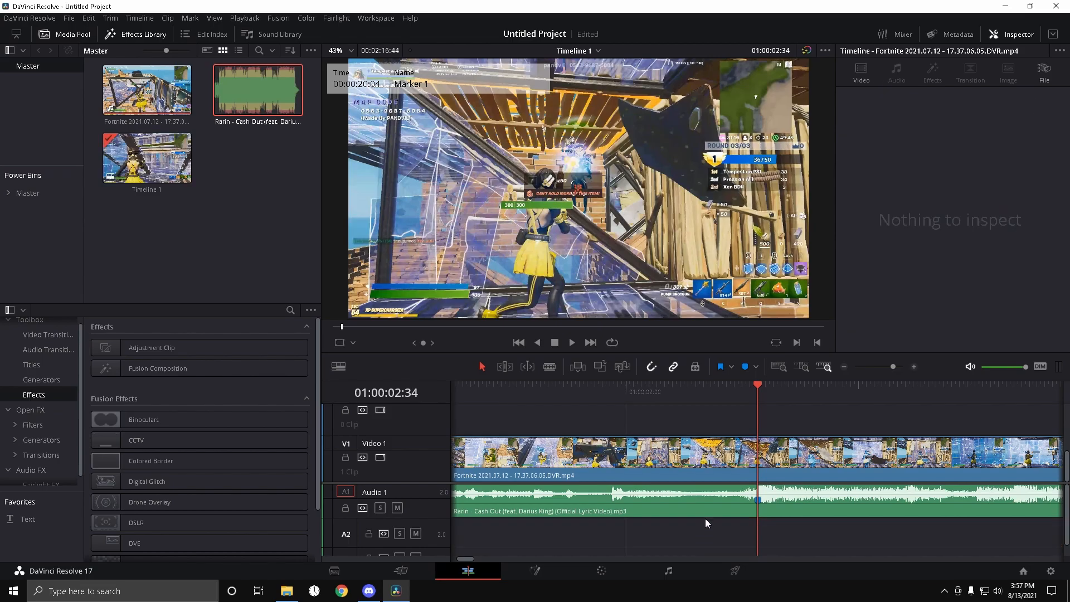
- Find the earlier beat in the song and add a marker to the music clip at 01:00:01:57
drag(750, 397, 514, 430)
key(space)
drag(759, 395, 613, 417)
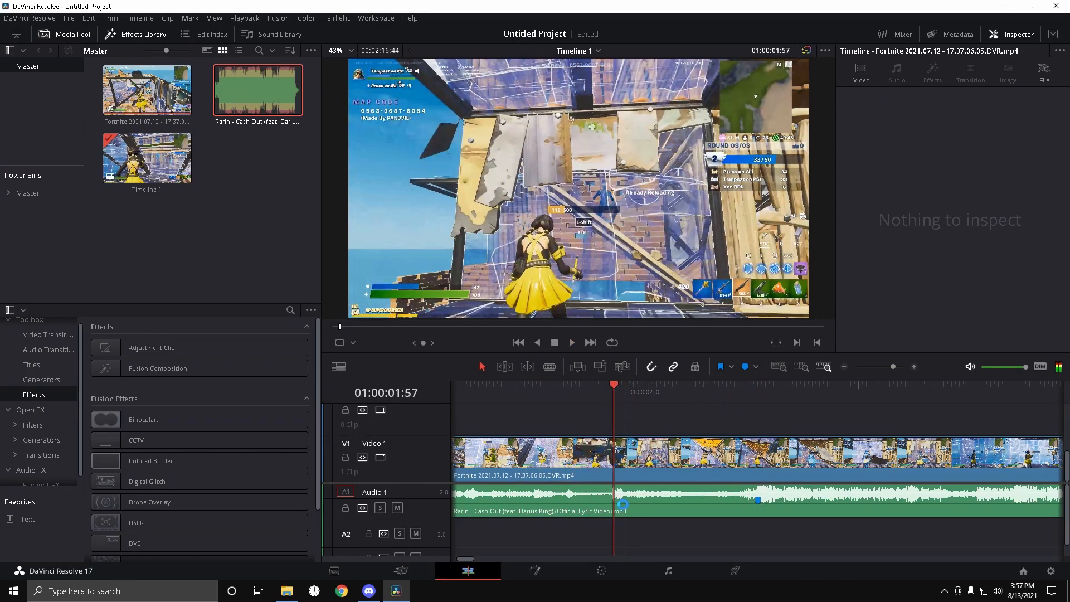
click(627, 510)
key(m)
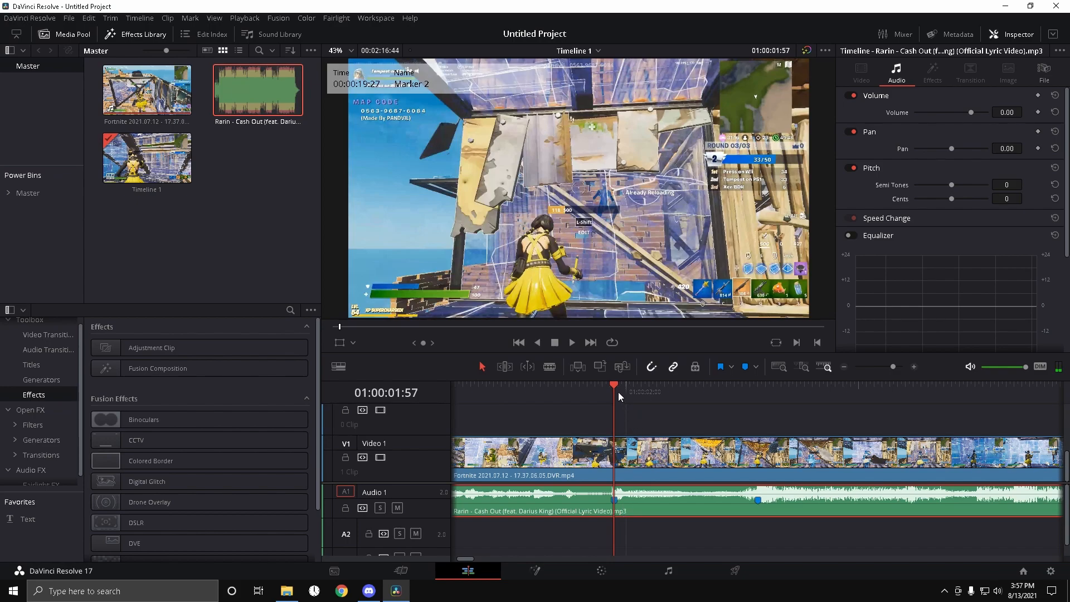
key(space)
drag(645, 390, 620, 403)
- Split the gameplay video at the existing music marker at 01:00:02:34
drag(894, 368, 889, 372)
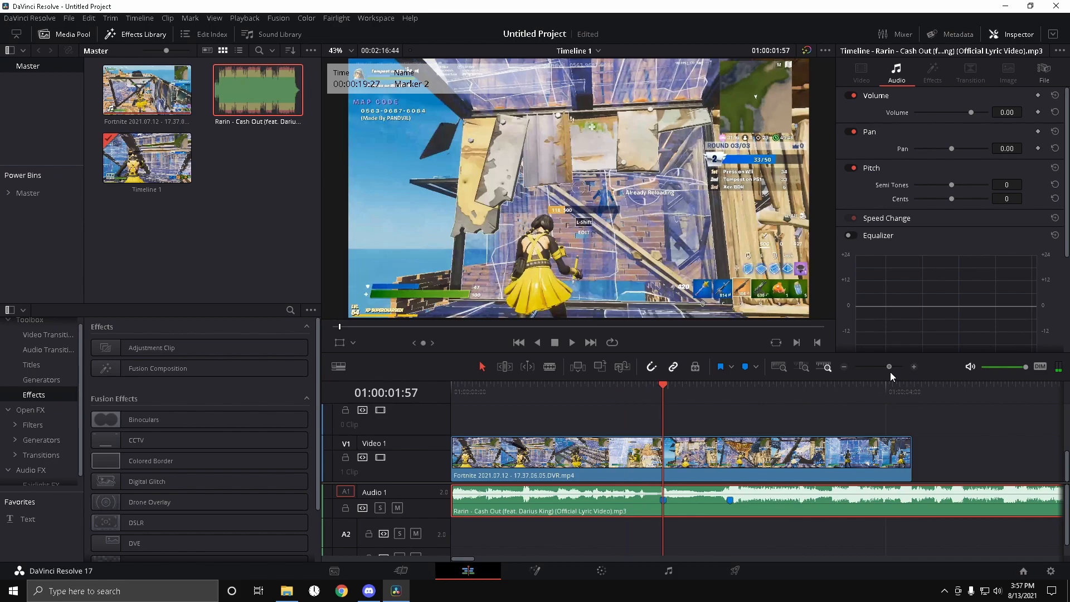
drag(808, 401, 776, 410)
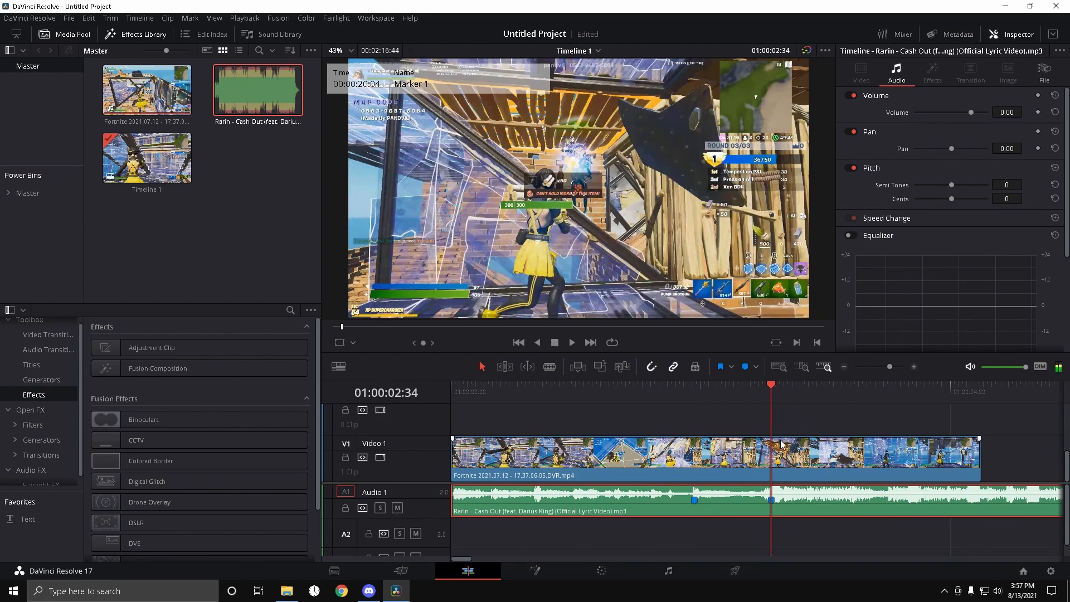
click(774, 456)
scroll(597, 206, up, 6)
scroll(598, 207, down, 5)
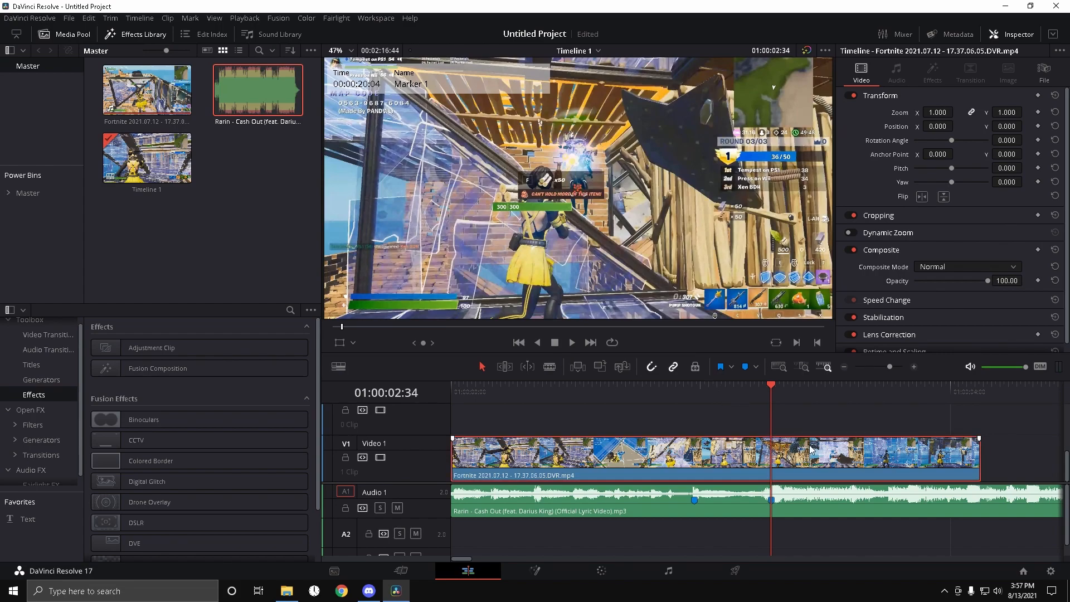
key(ctrl+b)
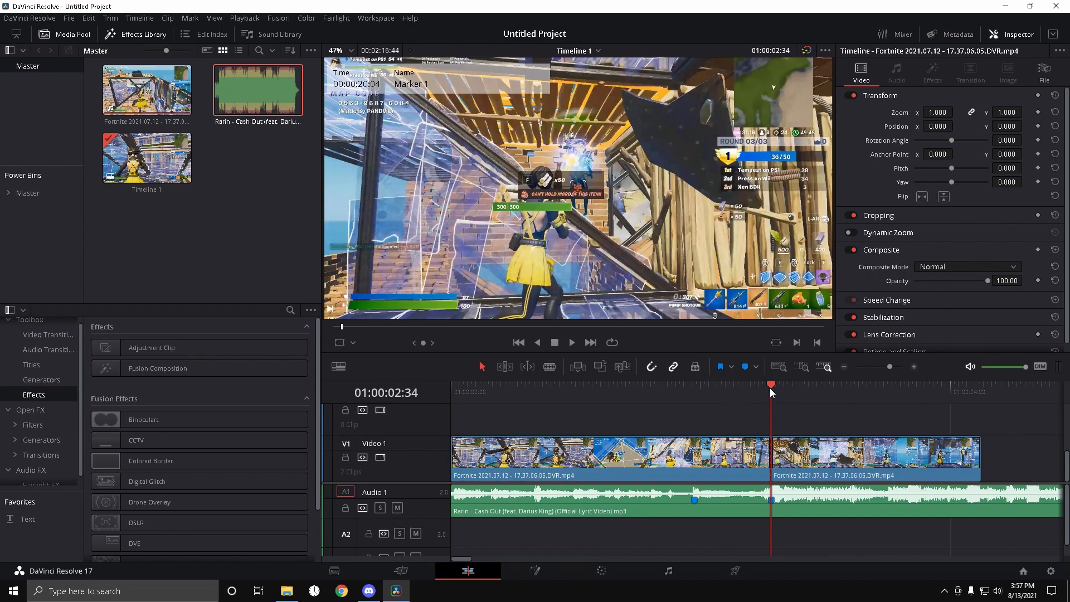
- Slide the first gameplay piece earlier so the shotgun moment meets the marker at 01:00:01:57, and extend its start to the timeline's beginning
drag(769, 388, 698, 416)
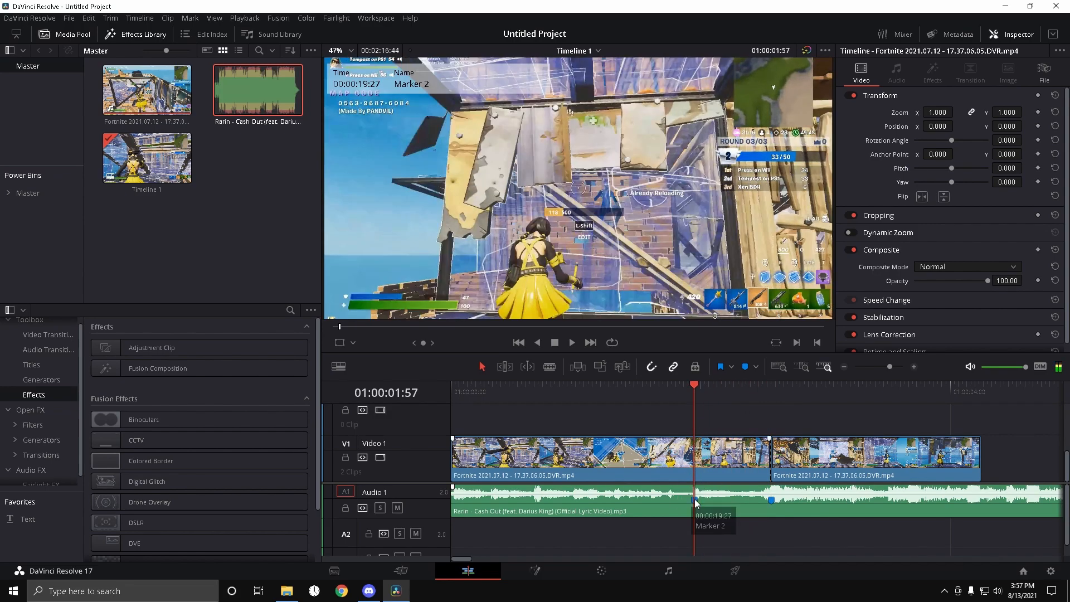
drag(460, 461, 626, 462)
drag(734, 458, 714, 464)
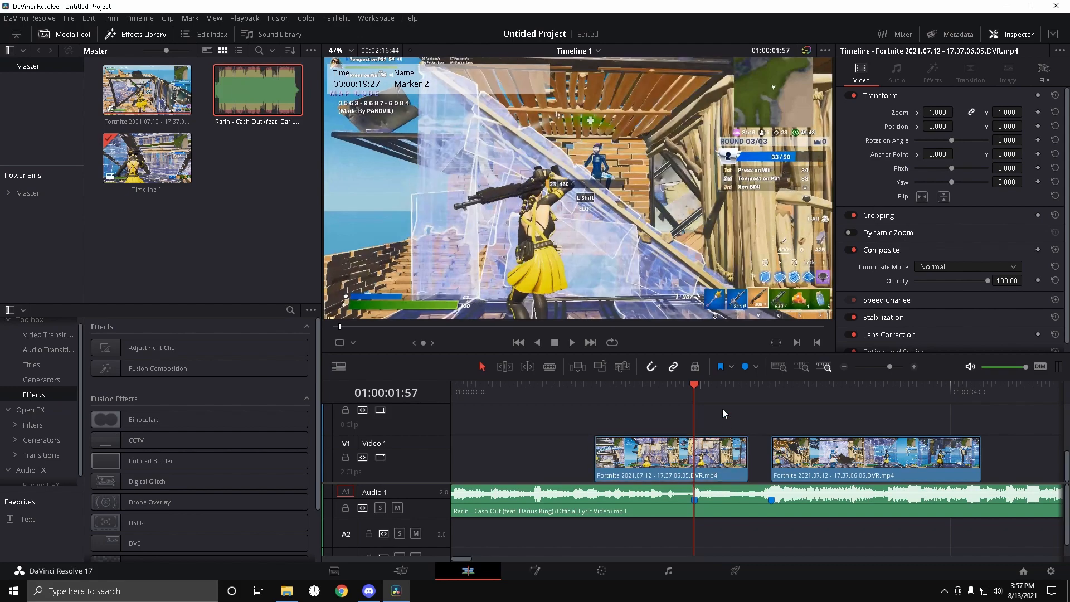
click(749, 390)
key(space)
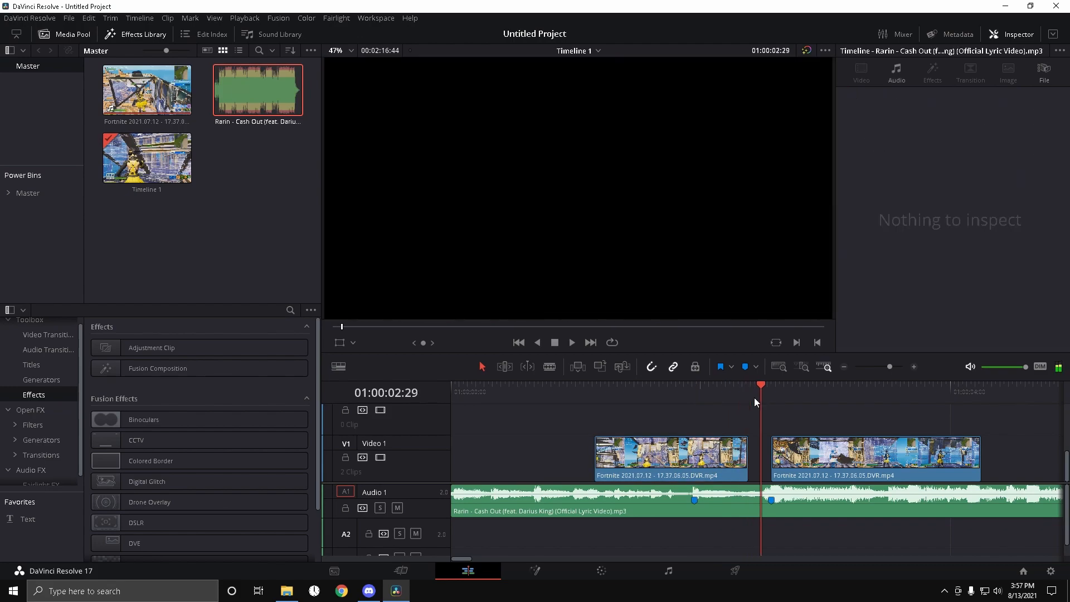
drag(757, 395, 695, 428)
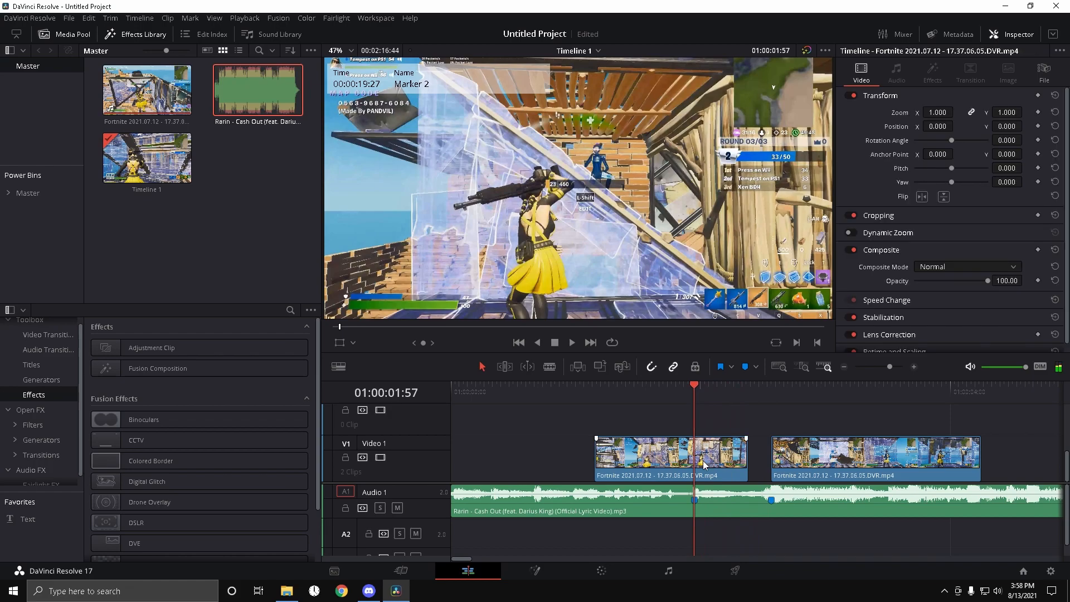
drag(599, 458, 452, 458)
- Split the first gameplay piece at 01:00:01:57 and move the part after the cut up to the Video 2 track
click(705, 461)
key(ctrl+b)
click(719, 463)
drag(720, 462, 732, 428)
scroll(794, 448, up, 2)
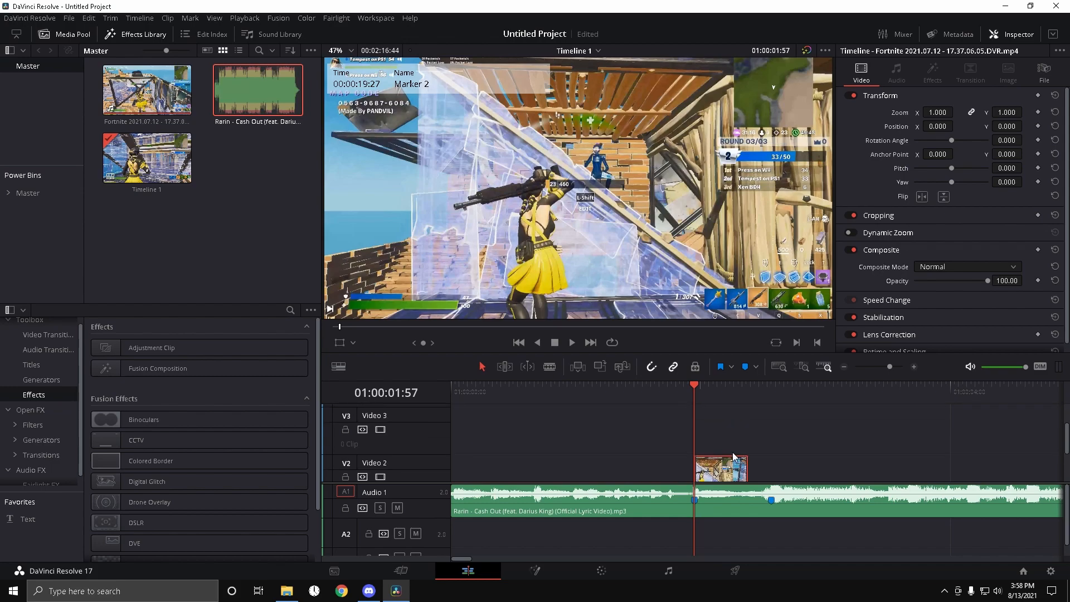
drag(750, 489, 760, 510)
- Show the Retime Controls and the Retime Curve for the short clip on Video 2
right_click(715, 430)
click(713, 433)
key(ctrl+r)
right_click(715, 446)
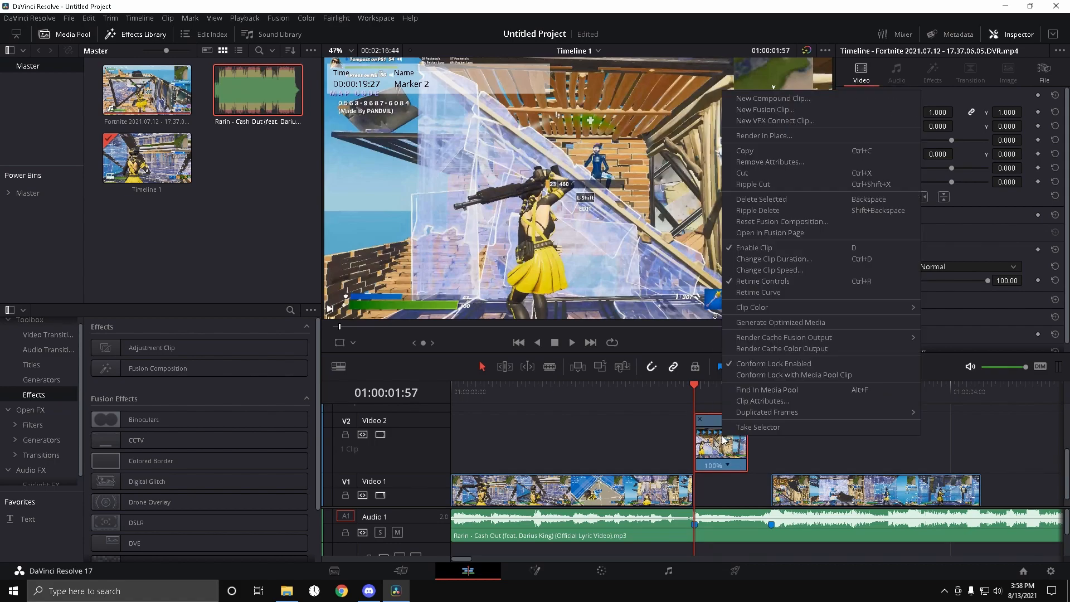
click(777, 289)
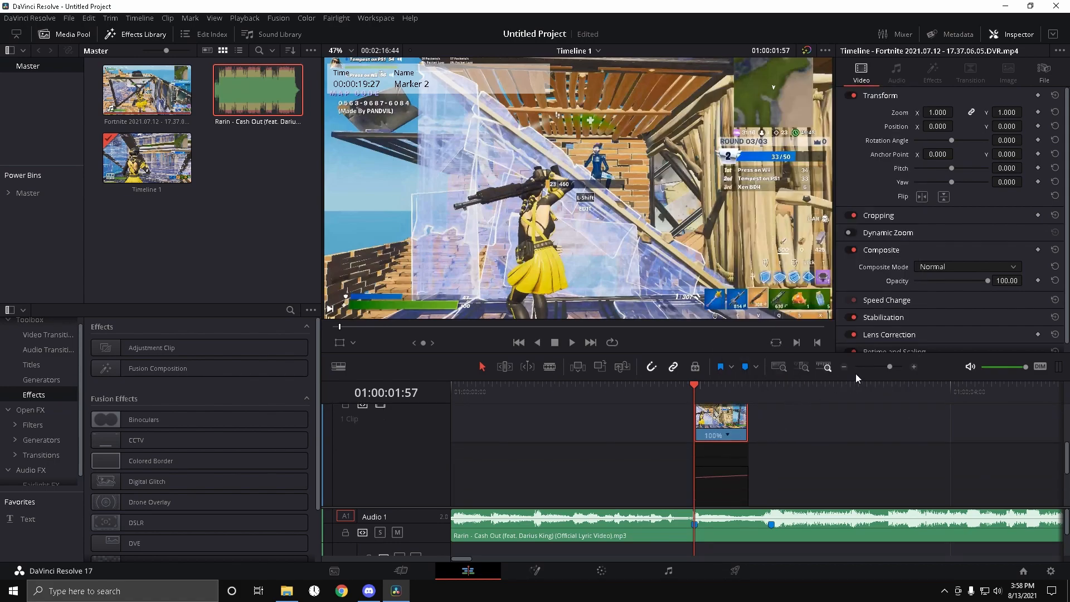
- Switch the Video 2 clip's curve display from Retime Frame to Retime Speed
drag(889, 367, 898, 332)
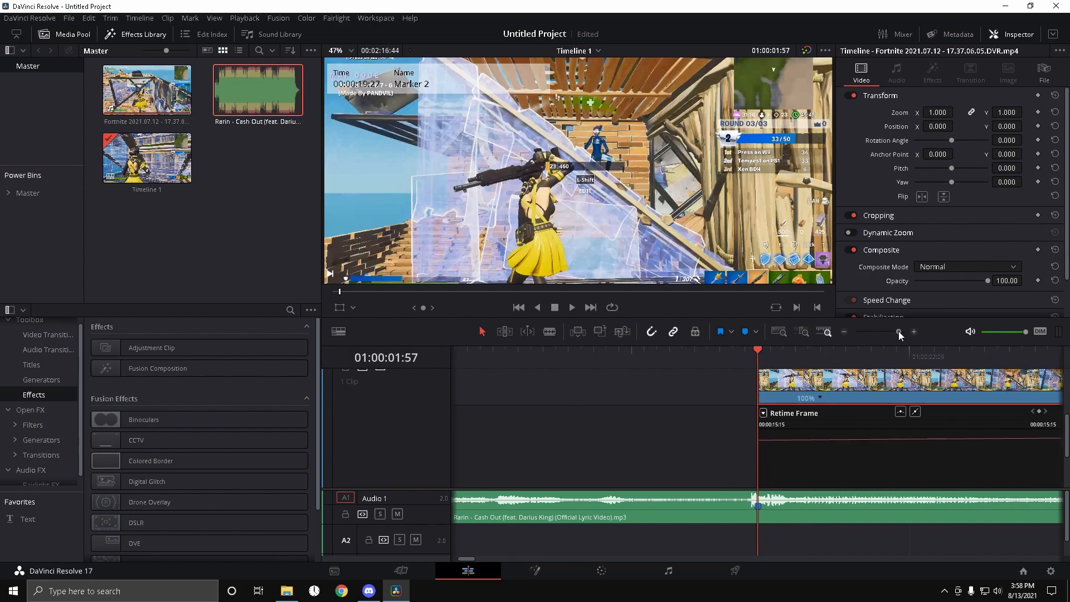
click(764, 413)
click(741, 416)
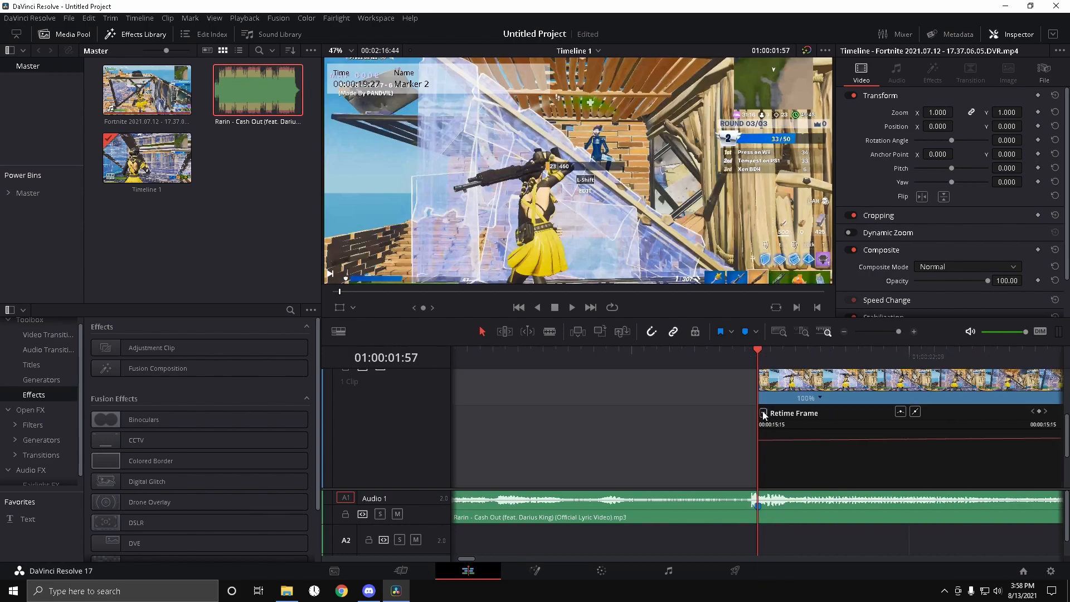
click(764, 413)
click(768, 579)
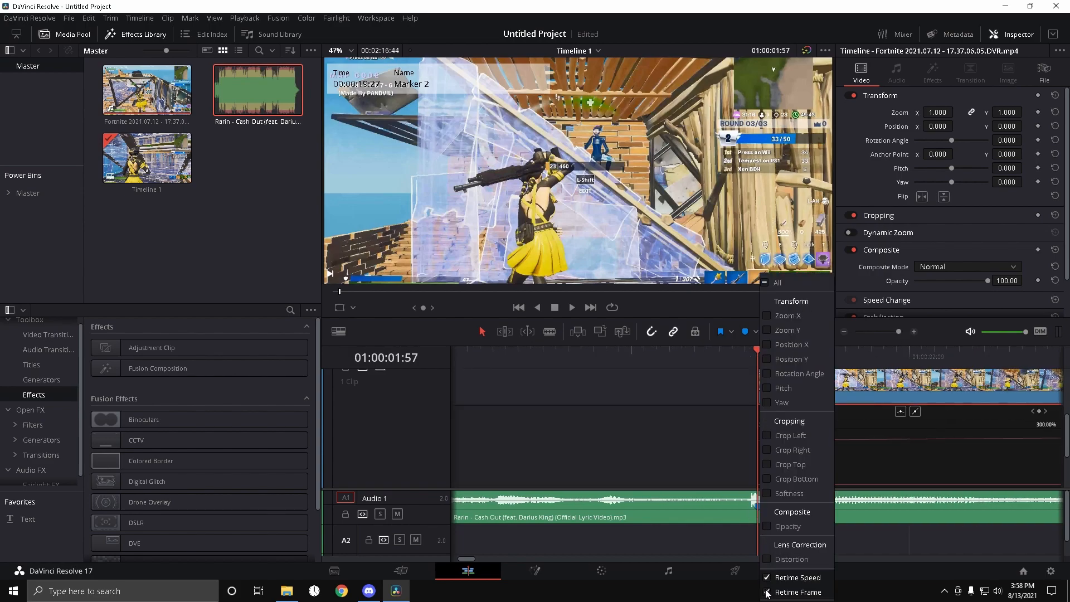
- Add a speed point to the Video 2 clip at 01:00:02:18, a few frames before its end
drag(899, 332, 894, 333)
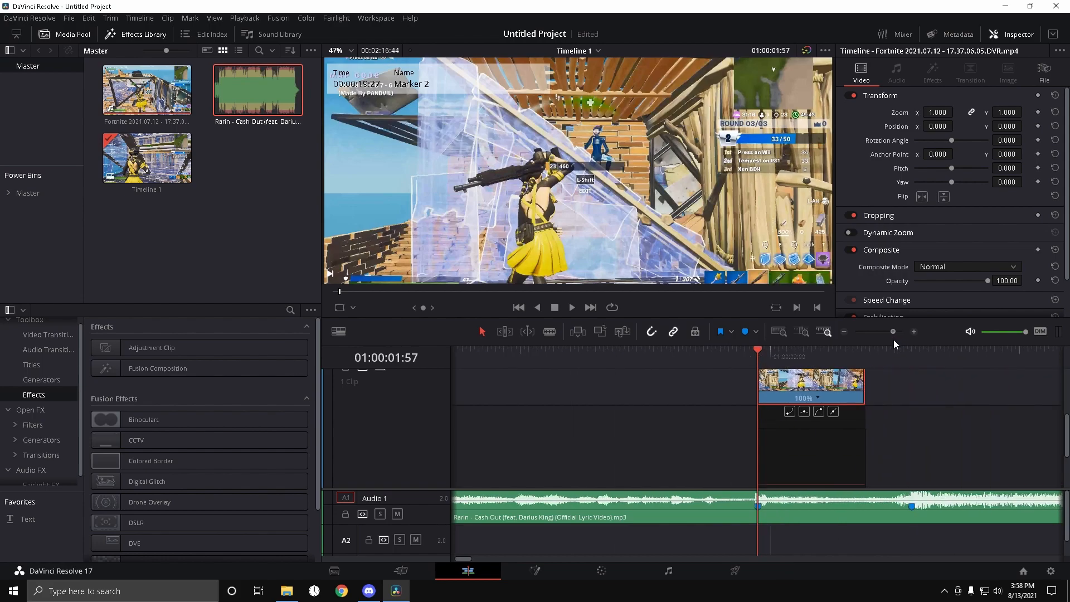
click(900, 353)
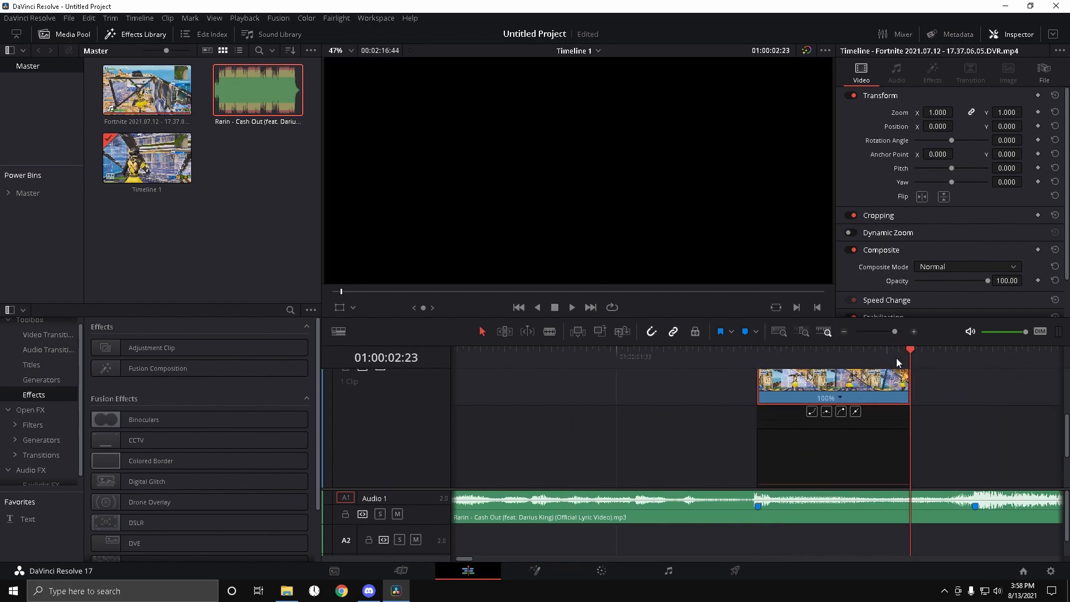
key(Left)
key(Left)
key(Left)
key(Left)
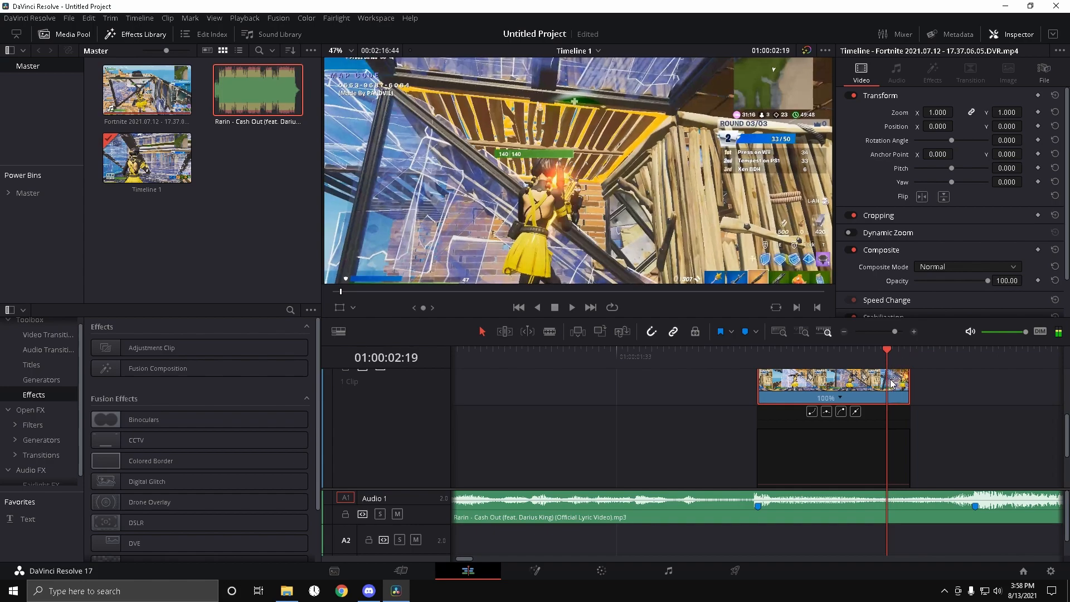
key(Left)
click(840, 398)
click(870, 411)
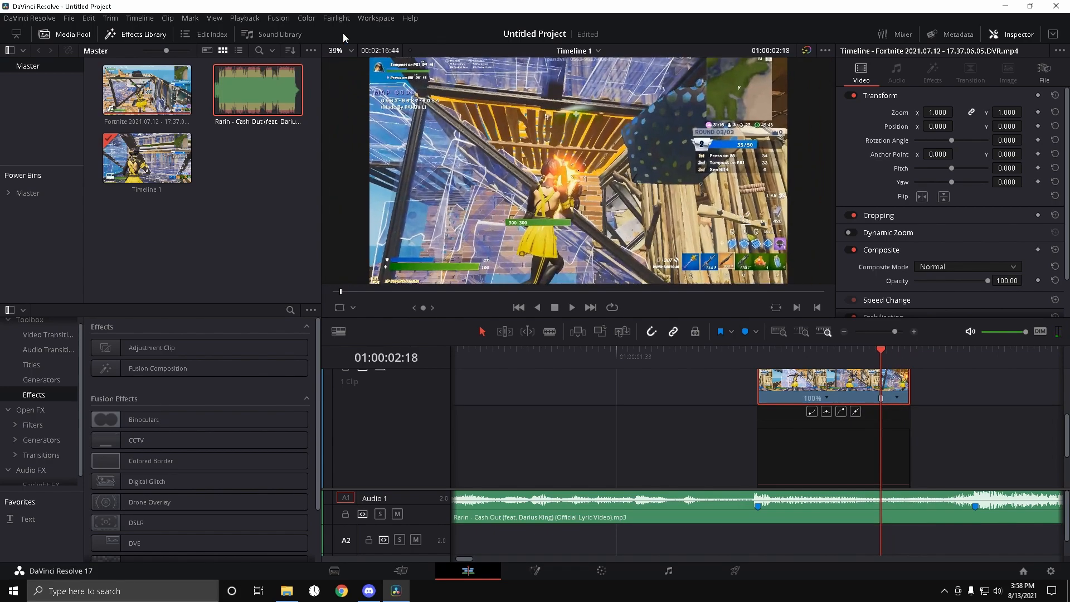
- Change the timeline's playback quality mode
click(252, 19)
mouse_move(387, 63)
click(446, 85)
- Slow the section before the speed point to 16% on the Video 2 clip's Retime Speed curve
drag(882, 350, 758, 385)
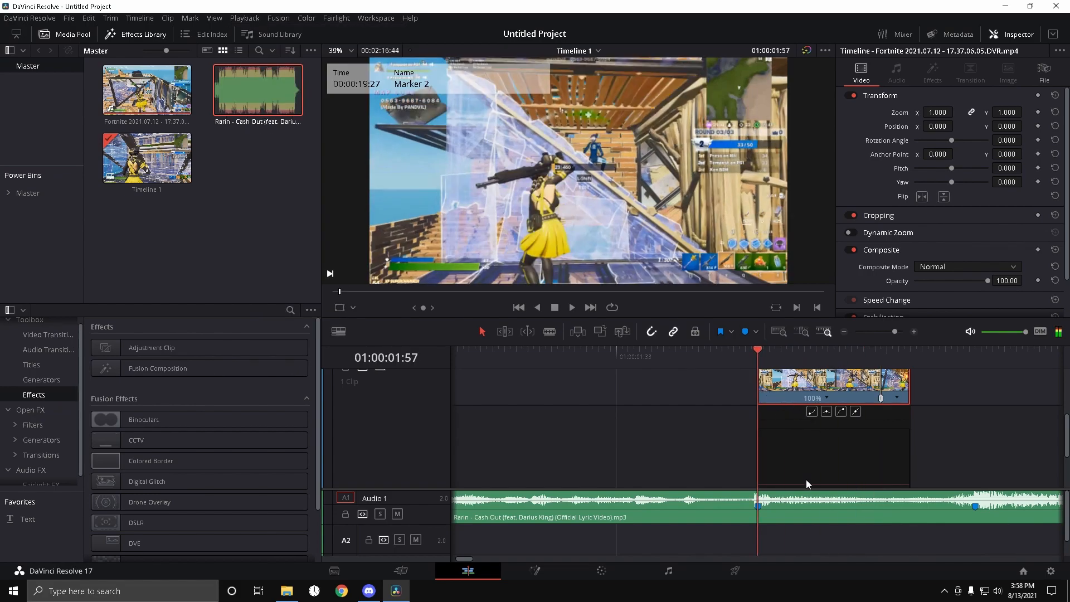
scroll(819, 479, down, 1)
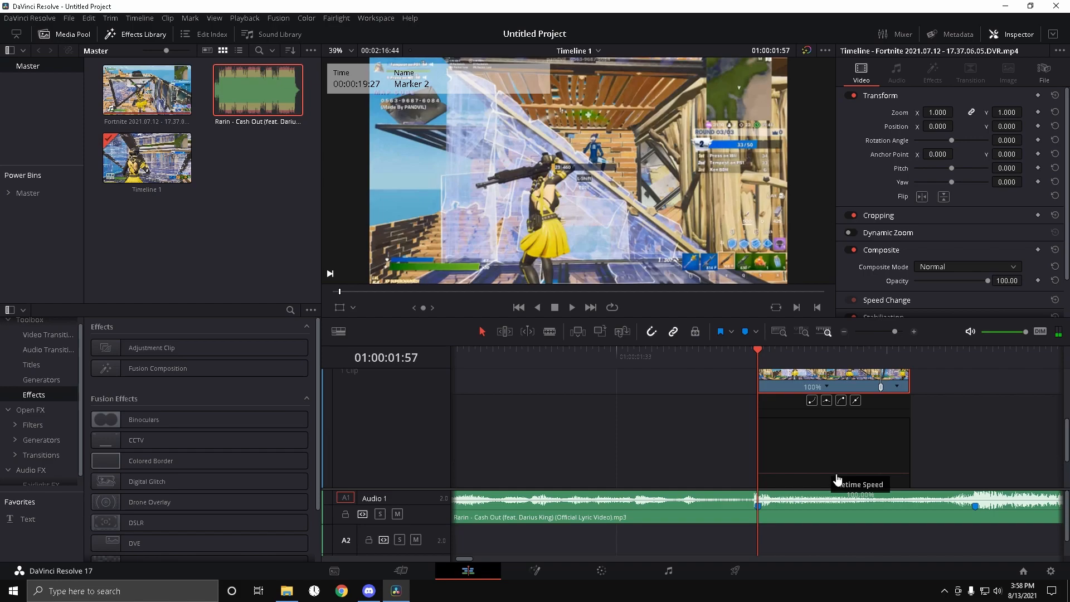
drag(838, 480, 850, 595)
drag(894, 332, 889, 338)
scroll(878, 411, down, 1)
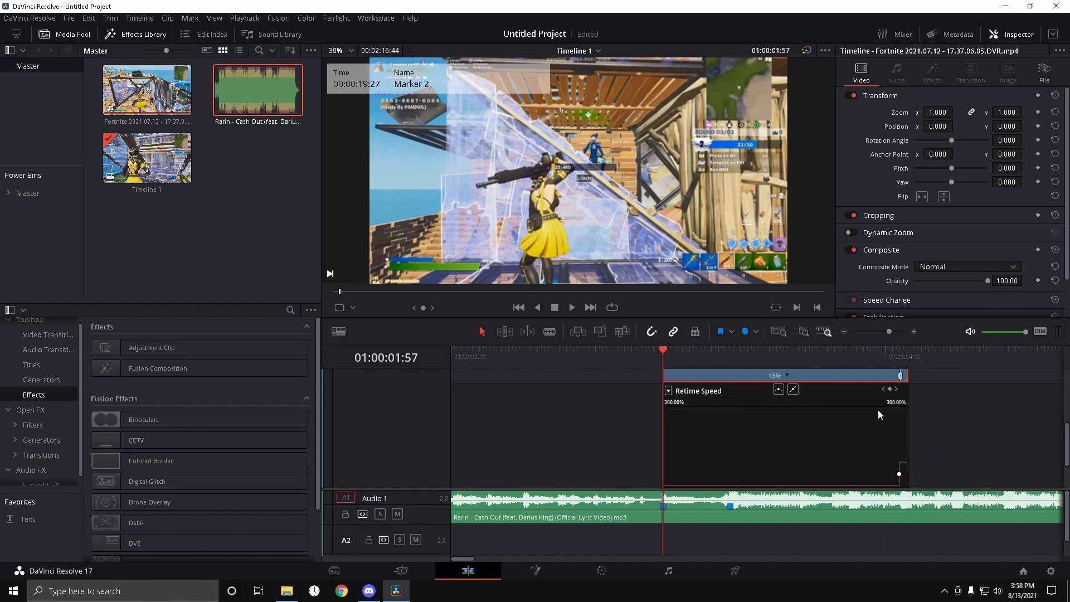
- Raise the section after the speed point to 300% and shift the point earlier so the Video 2 clip ends at the 01:00:02:34 marker
click(894, 354)
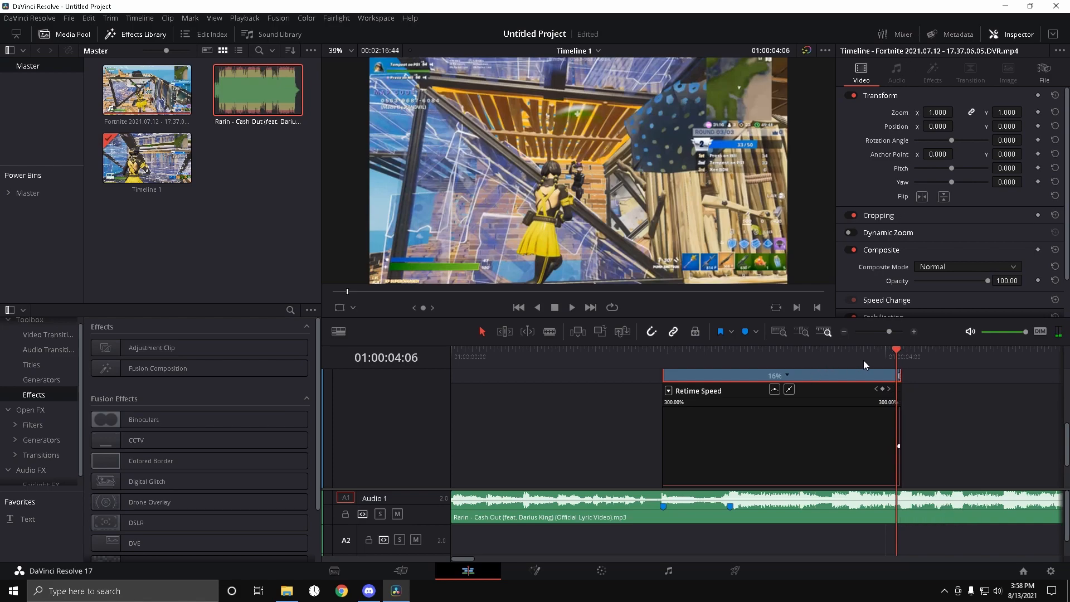
drag(893, 359, 726, 420)
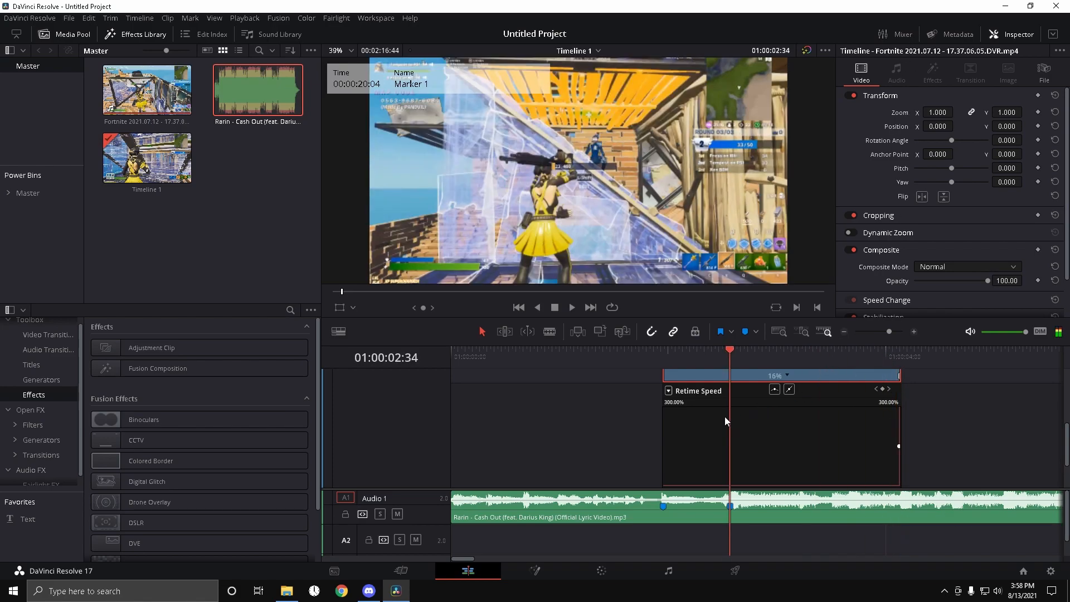
drag(899, 446, 726, 461)
drag(890, 332, 902, 341)
drag(579, 447, 552, 456)
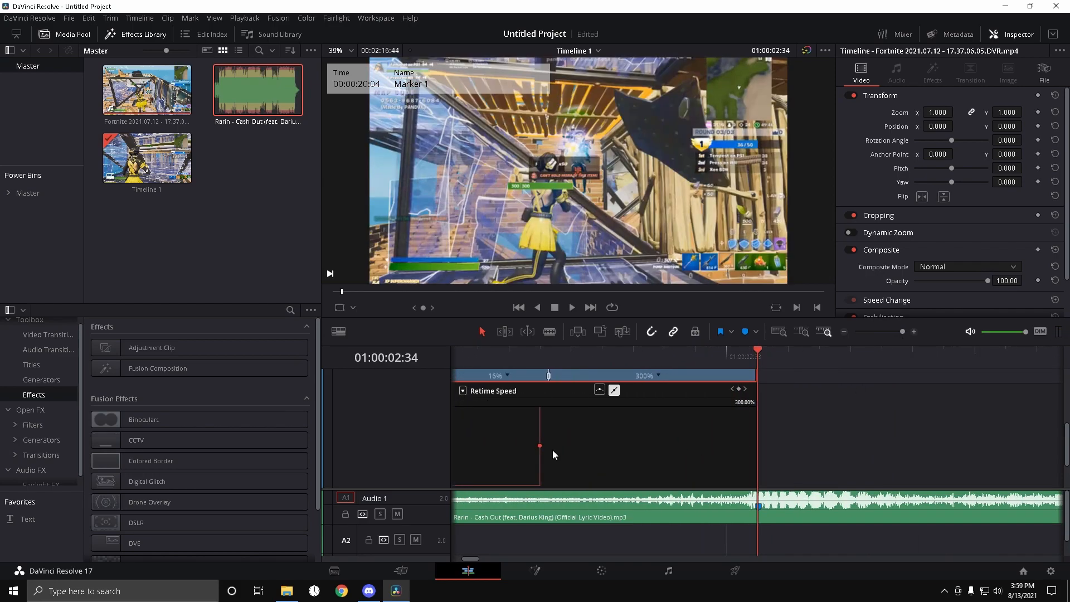
drag(767, 347, 759, 419)
- Hide the Retime Curve of the Video 2 clip
scroll(849, 442, down, 2)
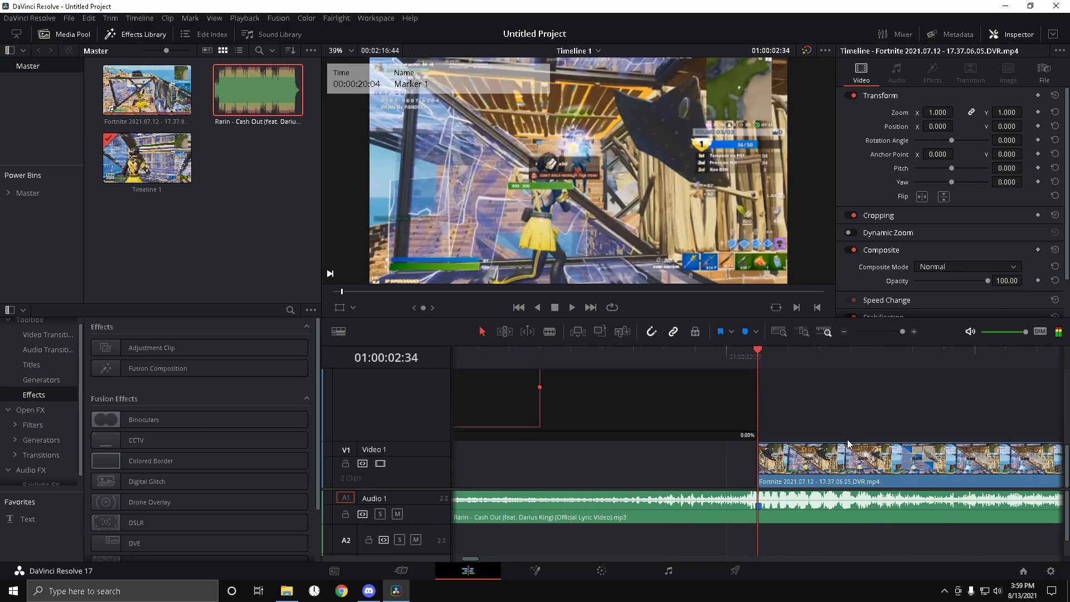
scroll(771, 419, up, 2)
right_click(661, 385)
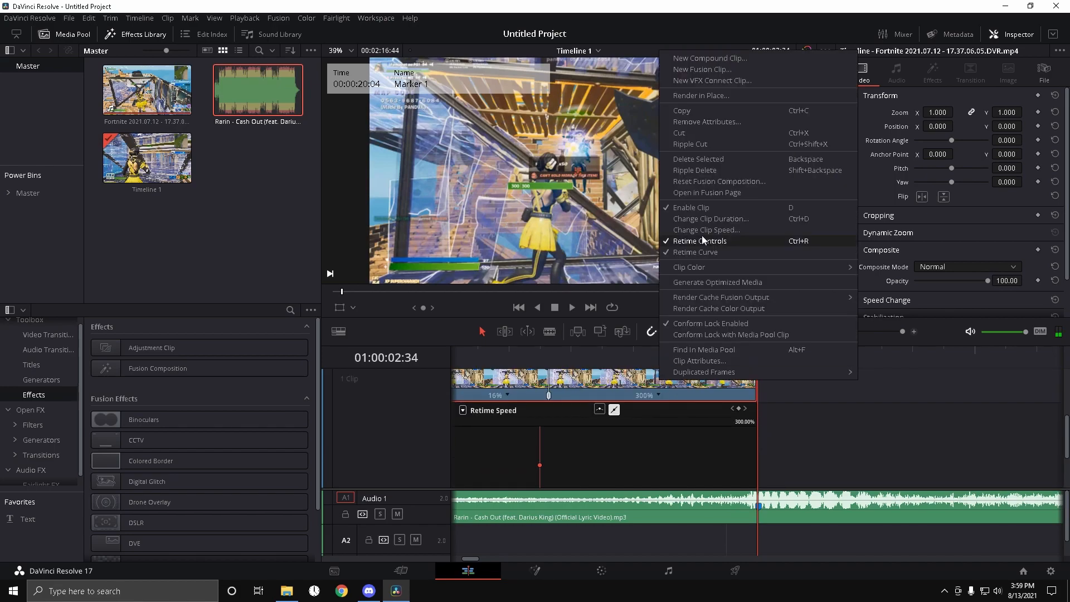
click(700, 242)
- Show the Retime Controls and the Retime Curve for the Video 1 clip that starts at the 01:00:02:34 marker
right_click(810, 462)
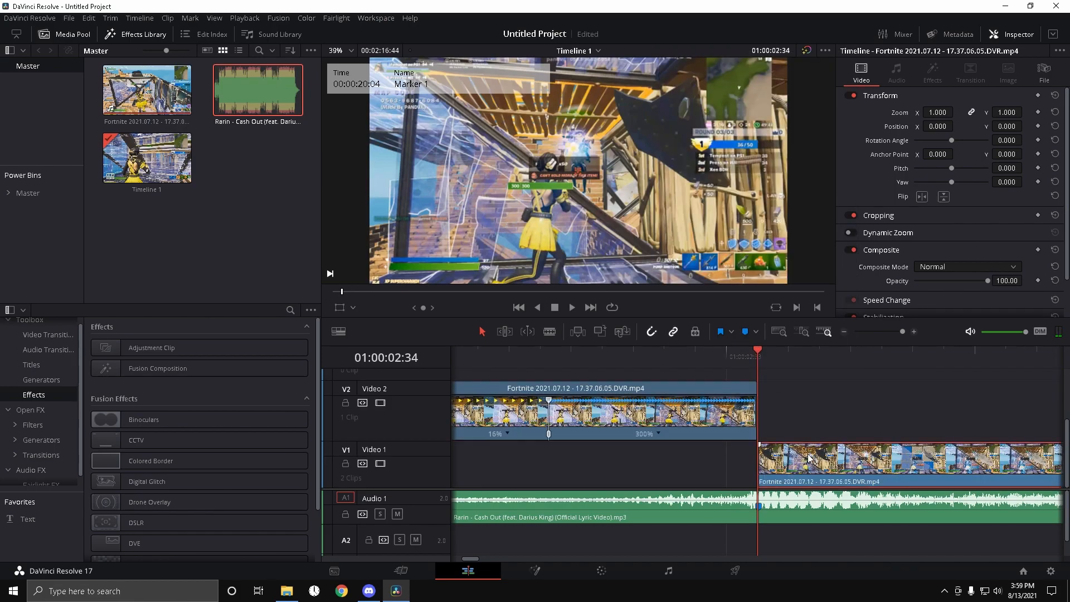
click(852, 299)
right_click(819, 445)
click(847, 307)
scroll(791, 398, down, 1)
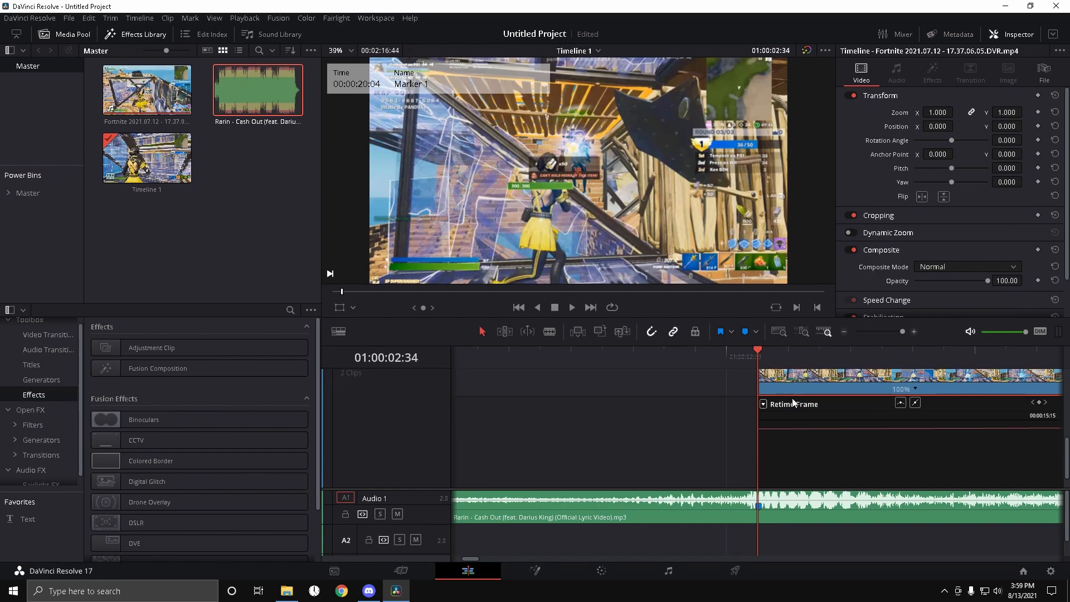
- Display Retime Speed instead of Retime Frame on the Video 1 clip's curve and move the playhead to the elimination at 01:00:02:46
click(763, 404)
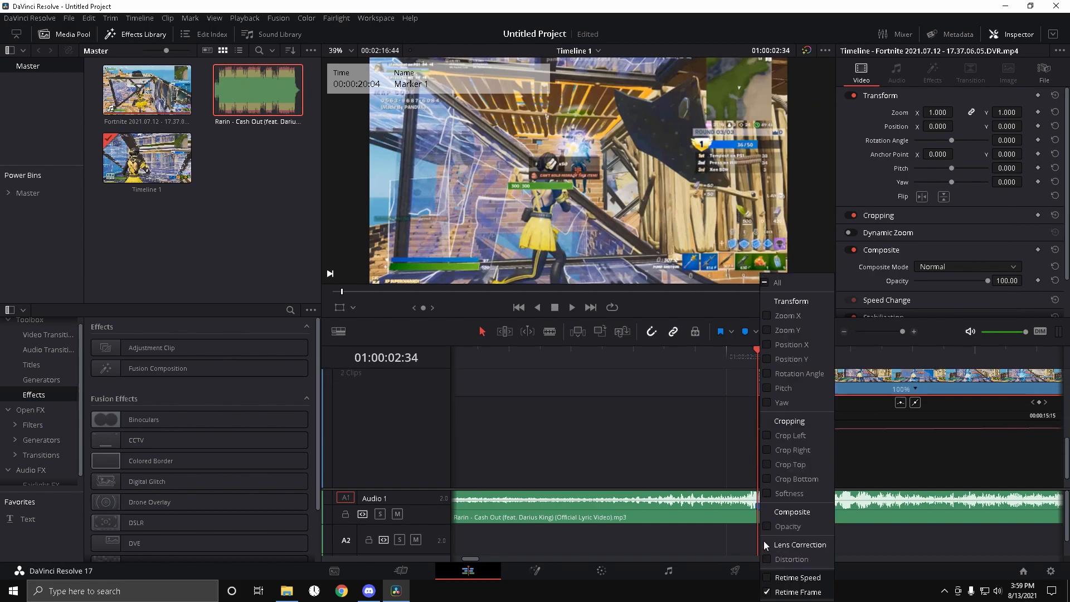
click(874, 443)
key(space)
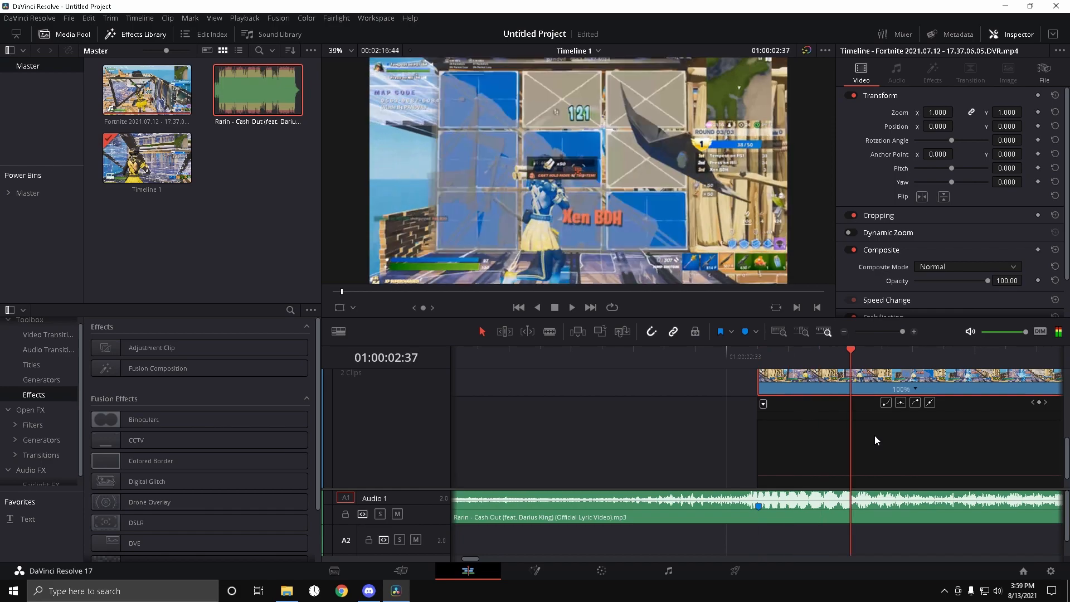
key(Right)
key(Right)
key(Right)
key(Right)
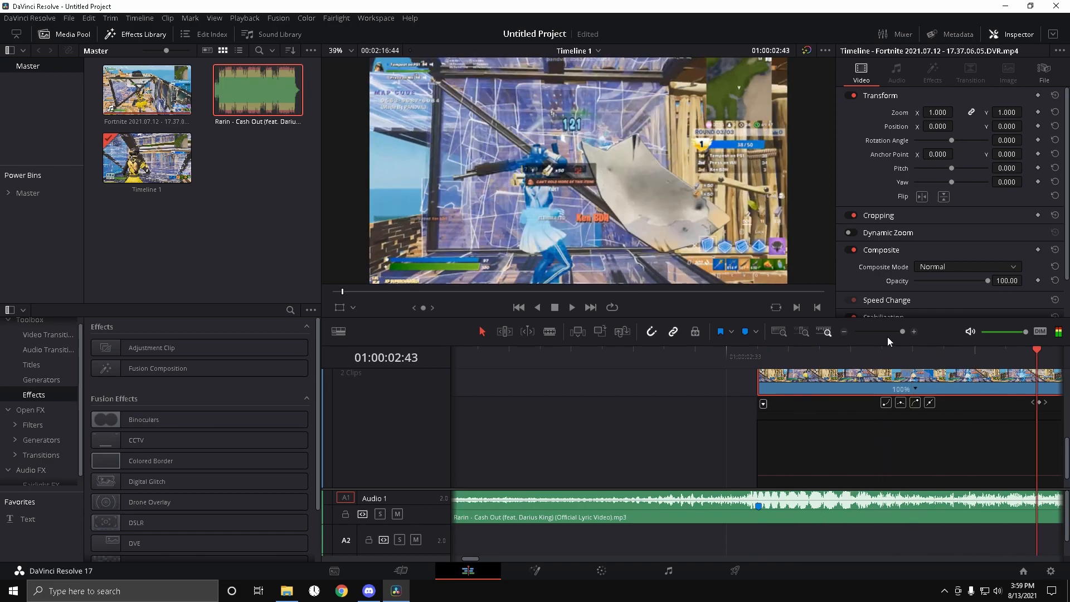
click(900, 333)
key(Right)
key(Right)
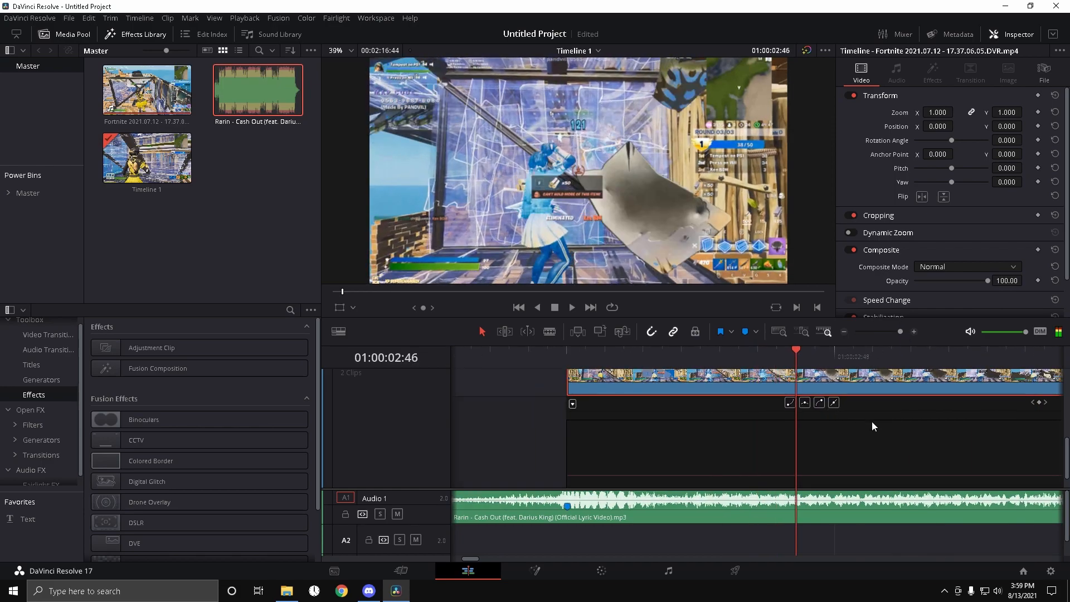
- Add a speed point to the Video 1 clip at 01:00:02:46, speeding up the section before it and slowing the section after it to 38%
drag(900, 332, 895, 333)
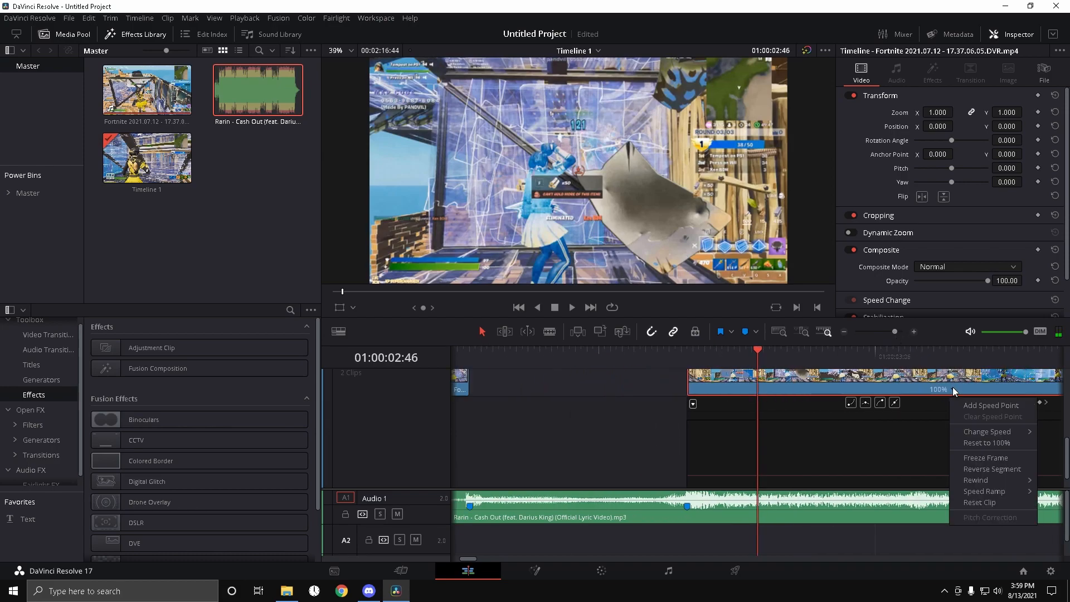
drag(724, 476, 813, 559)
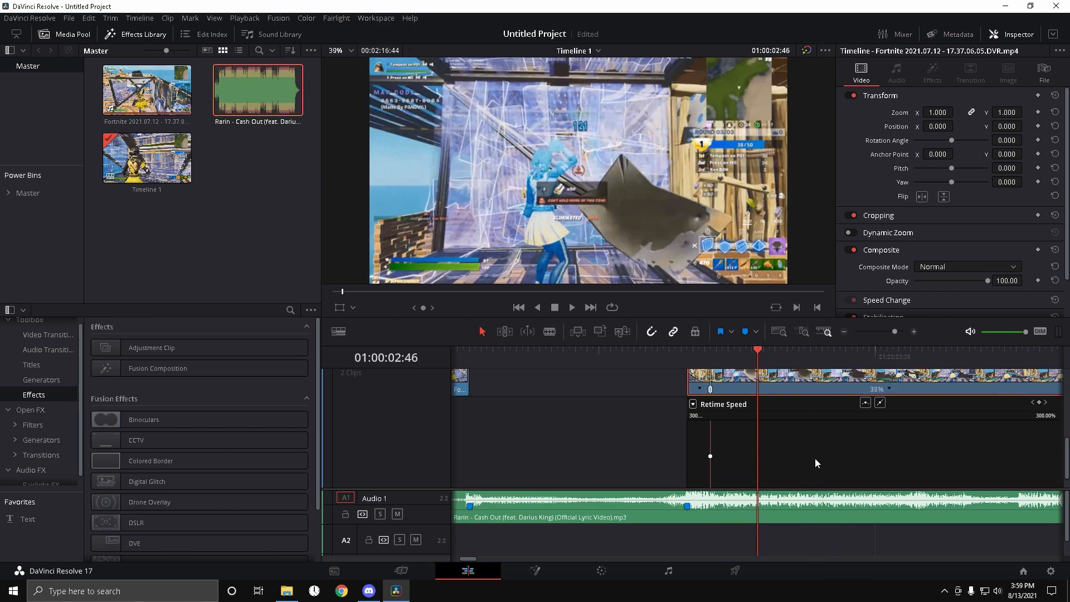
scroll(727, 447, down, 1)
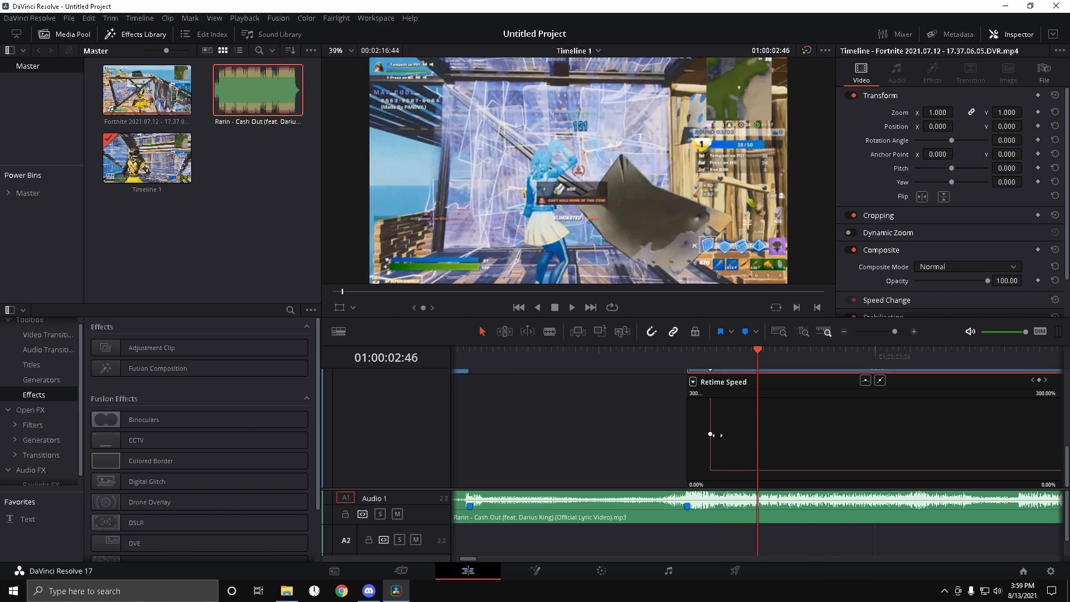
- Smooth the speed point into a long, gradual Bezier ramp on the Retime Speed curve and play back the result
click(865, 382)
drag(1053, 441, 771, 450)
drag(760, 354, 688, 354)
key(space)
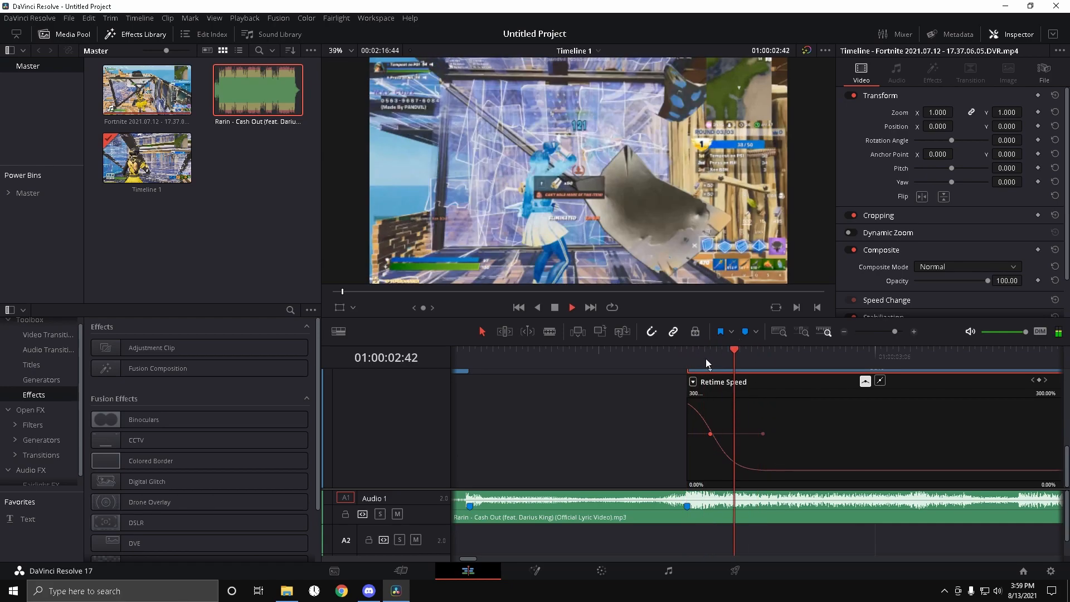
key(space)
- Set the Video 2 clip's Retime Process to Optical Flow, Motion Estimation to Enhanced Better and Resize Filter to Smoother
click(563, 356)
scroll(607, 423, up, 5)
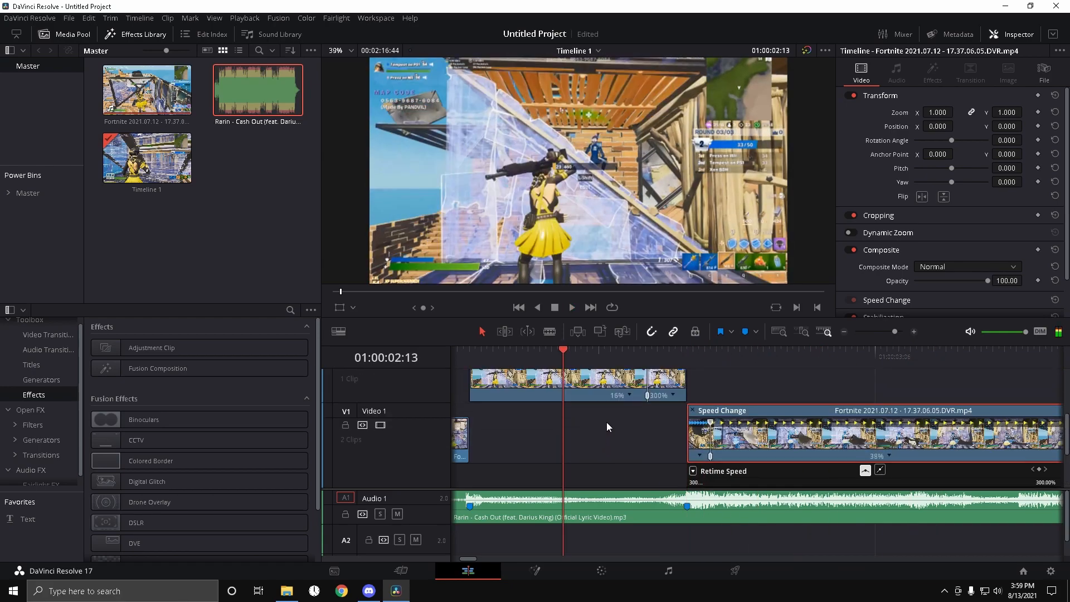
scroll(894, 246, down, 2)
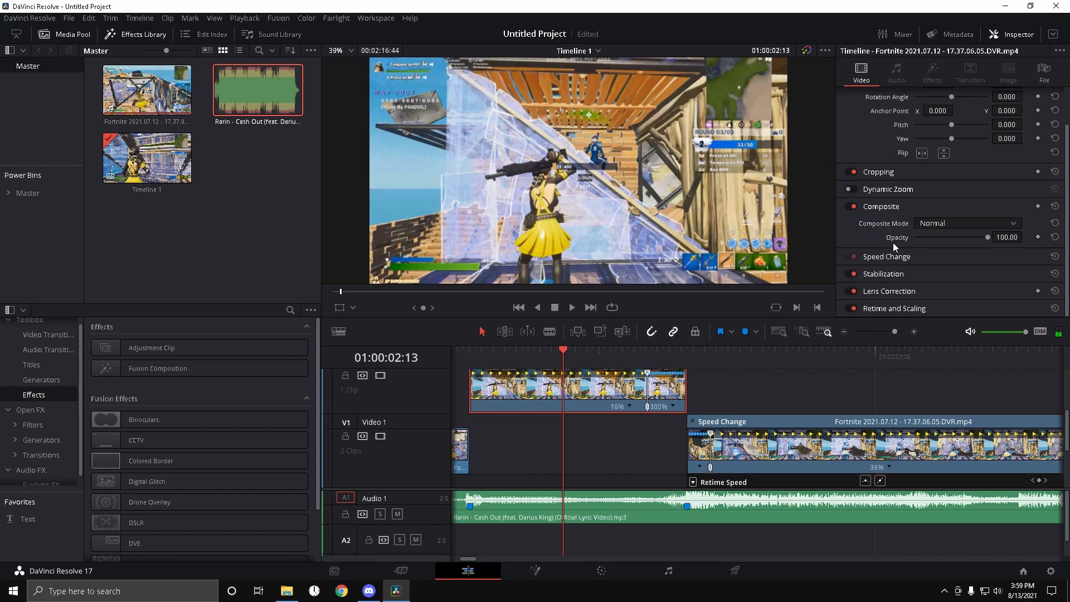
click(895, 309)
scroll(906, 267, down, 1)
click(934, 264)
click(939, 306)
click(938, 308)
click(937, 322)
click(942, 279)
click(941, 342)
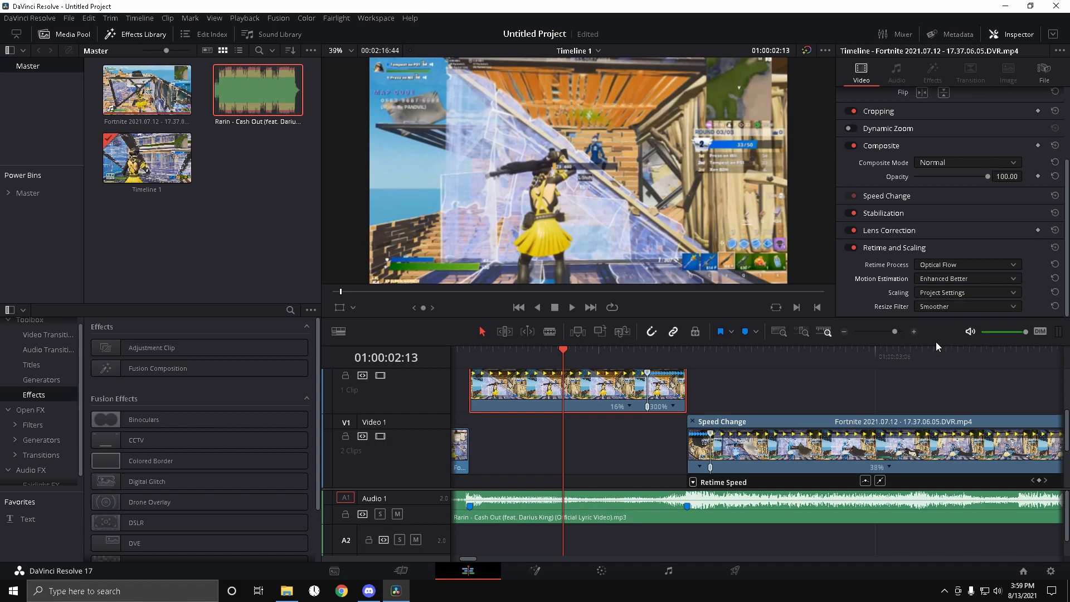
- Play back the retimed shots around the 01:00:02:34 marker and save the project
drag(560, 357, 482, 369)
key(space)
key(space)
drag(715, 355, 678, 369)
key(space)
key(ctrl+s)
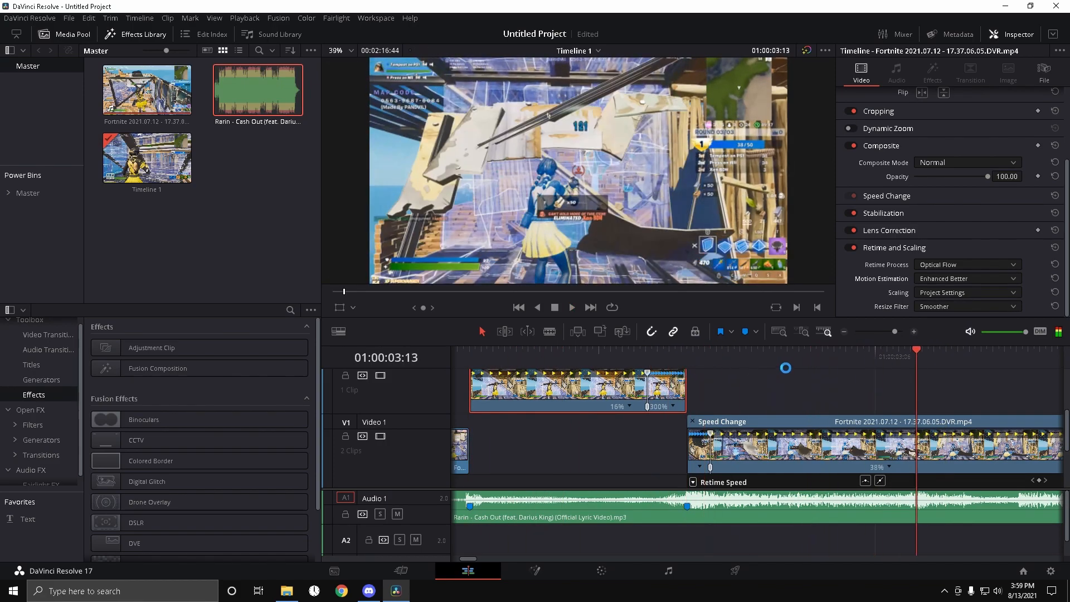
- Set the Video 1 clip after the 01:00:02:34 marker to Optical Flow, Enhanced Better motion estimation and the Smoother resize filter
scroll(800, 404, down, 2)
click(803, 410)
click(950, 263)
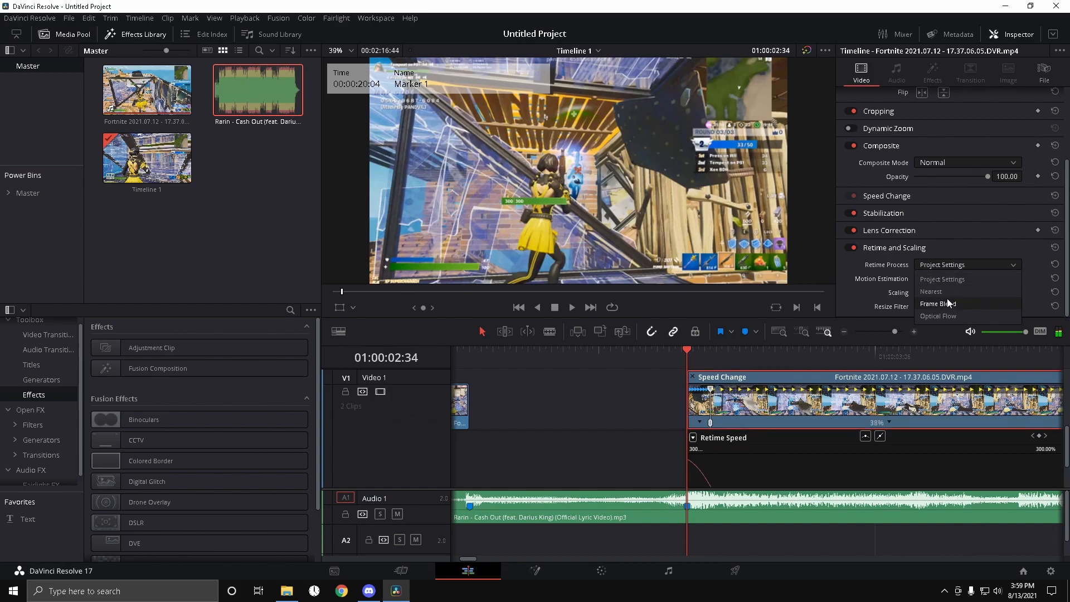
click(942, 316)
click(942, 309)
click(941, 276)
click(945, 341)
- Play back the Video 1 clip from the 01:00:02:34 marker with its new retime settings
key(space)
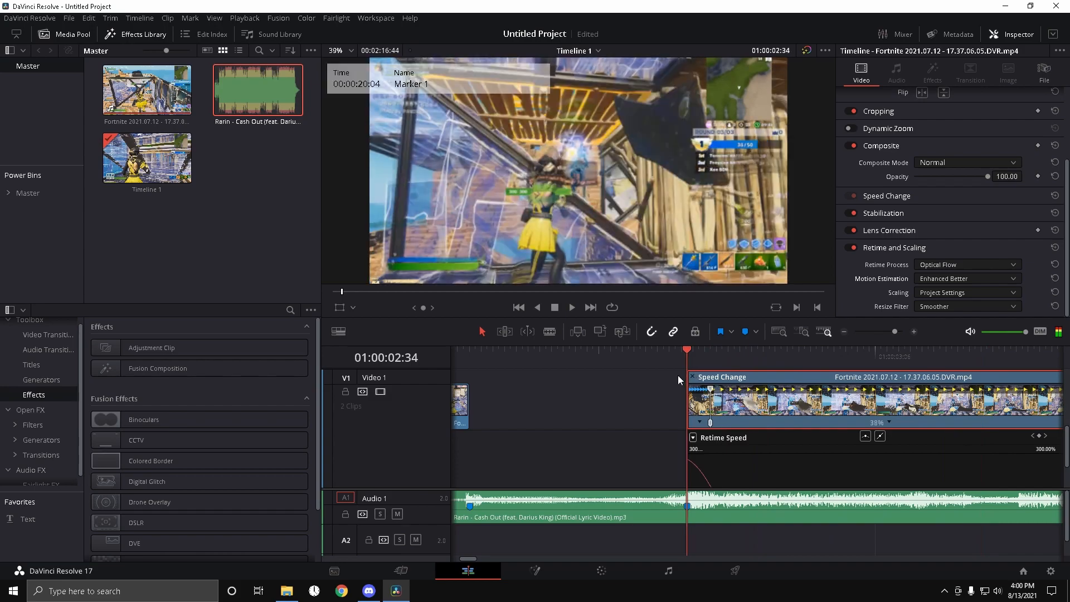
key(space)
click(888, 331)
drag(888, 336, 890, 337)
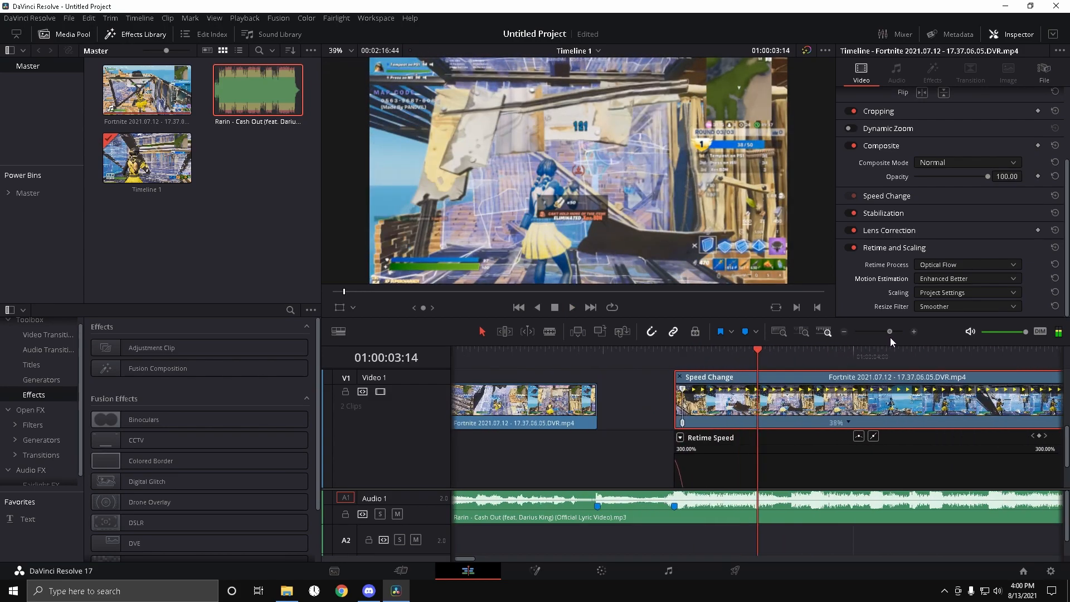
- Hide the Retime Curve of the Video 1 clip and move the Video 2 clip down into the gap on Video 1
right_click(782, 395)
click(830, 268)
mouse_move(711, 358)
mouse_down()
mouse_move(616, 363)
mouse_move(580, 382)
mouse_move(615, 399)
mouse_move(603, 421)
mouse_up()
- Play back the joined Video 1 shots from shortly before the slowed clip
click(539, 352)
key(space)
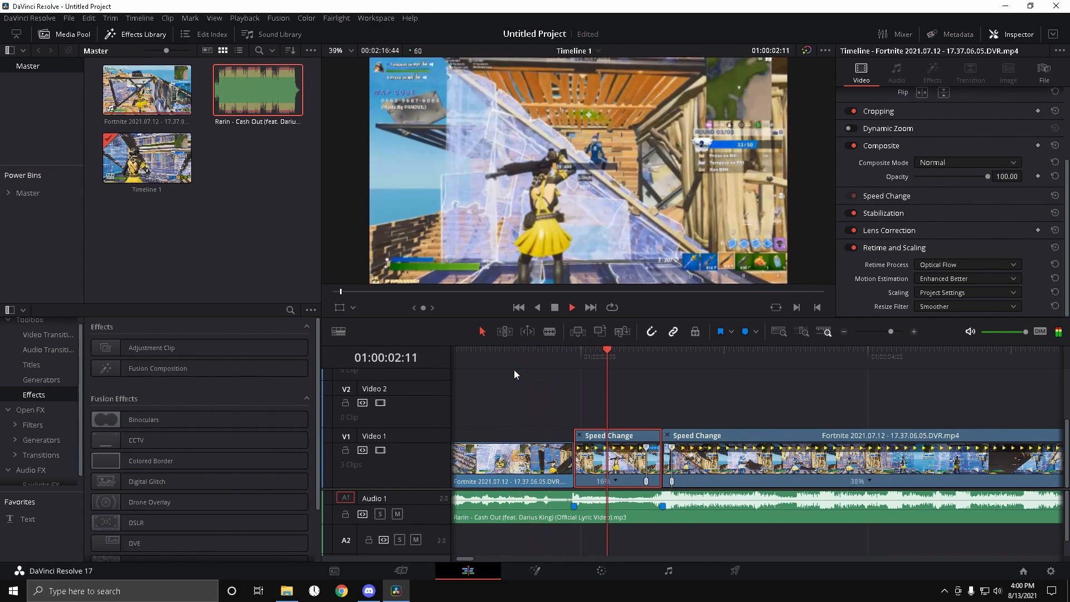
click(552, 357)
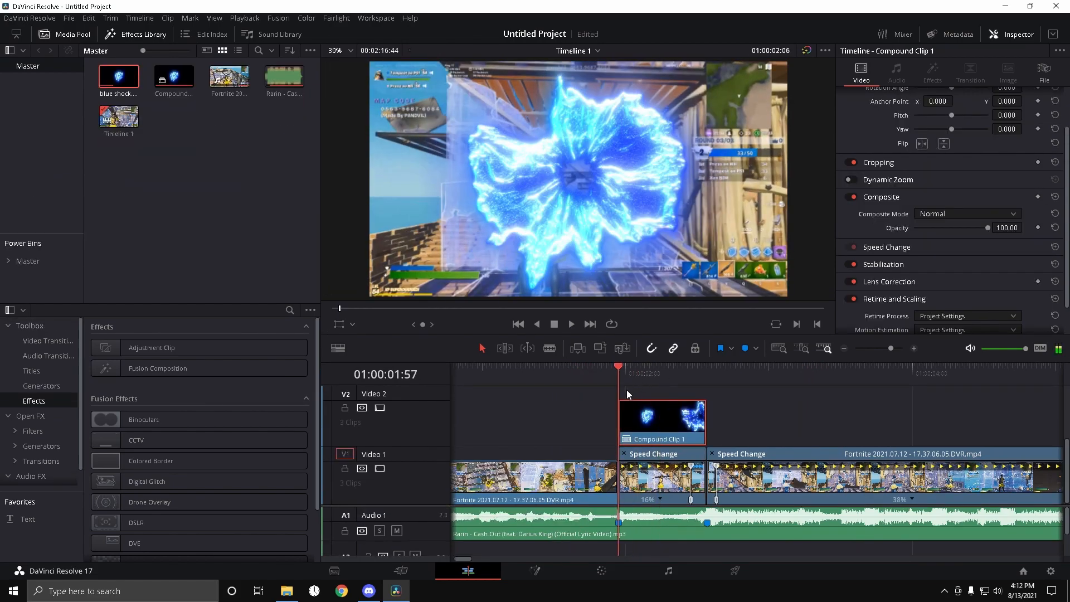
- Scrub through the blue shockwave and move Compound Clip 1 on Video 2 so that it starts over the 38% clip
drag(626, 390, 765, 430)
mouse_move(781, 384)
mouse_down()
mouse_move(801, 388)
mouse_move(755, 398)
mouse_move(779, 407)
mouse_move(761, 386)
mouse_up()
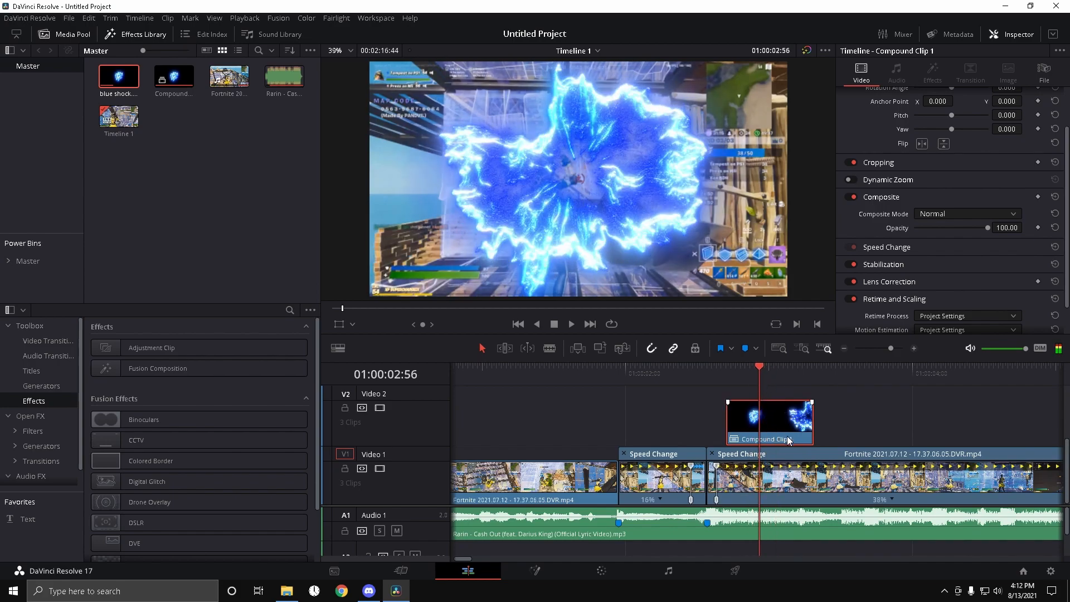
- Try a Hue of 20 on Compound Clip 1 in the Color page's Primaries and undo the change
click(601, 570)
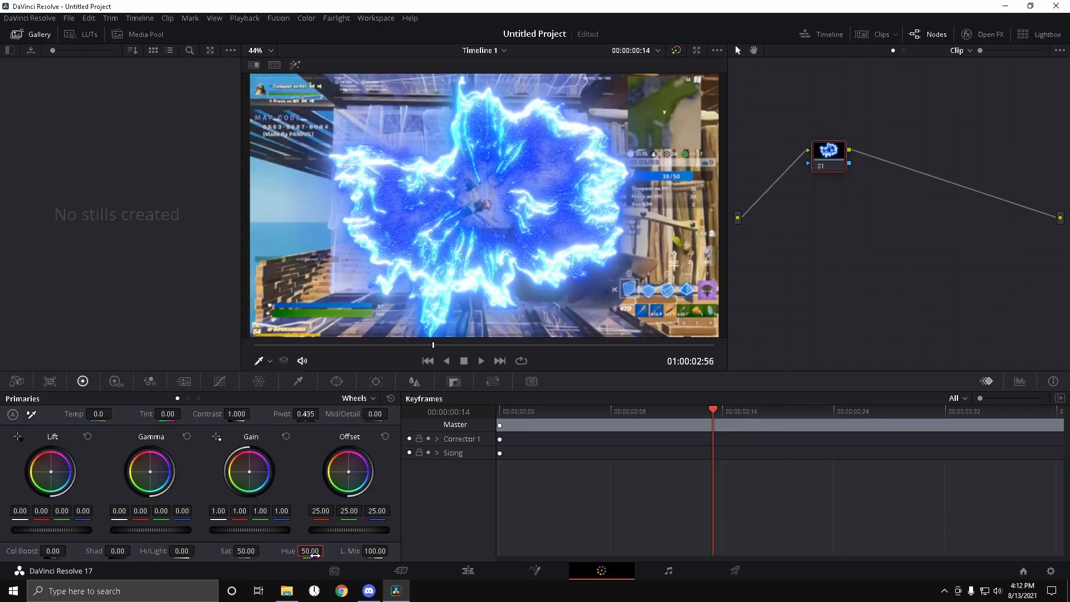
click(312, 552)
text(20)
key(Return)
key(ctrl+z)
- Return to the Edit page and move Compound Clip 1 back so that it starts at the 01:00:01:57 marker
click(468, 570)
drag(767, 374, 756, 397)
drag(771, 435, 664, 437)
- Scrub through the shockwave effect over the slowed clip from the 01:00:01:57 marker
drag(632, 379, 734, 401)
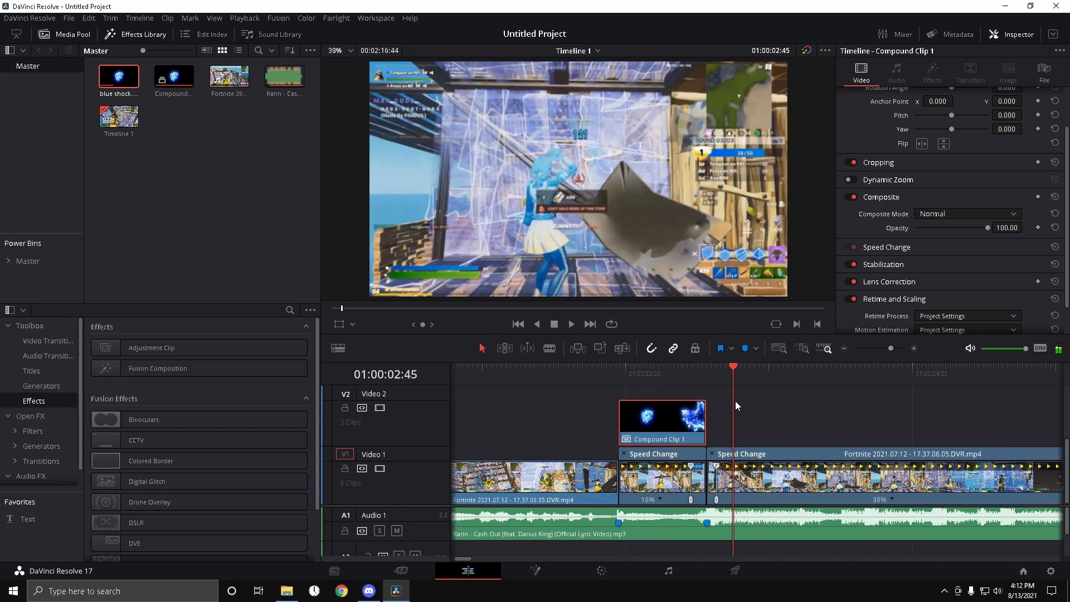
click(613, 379)
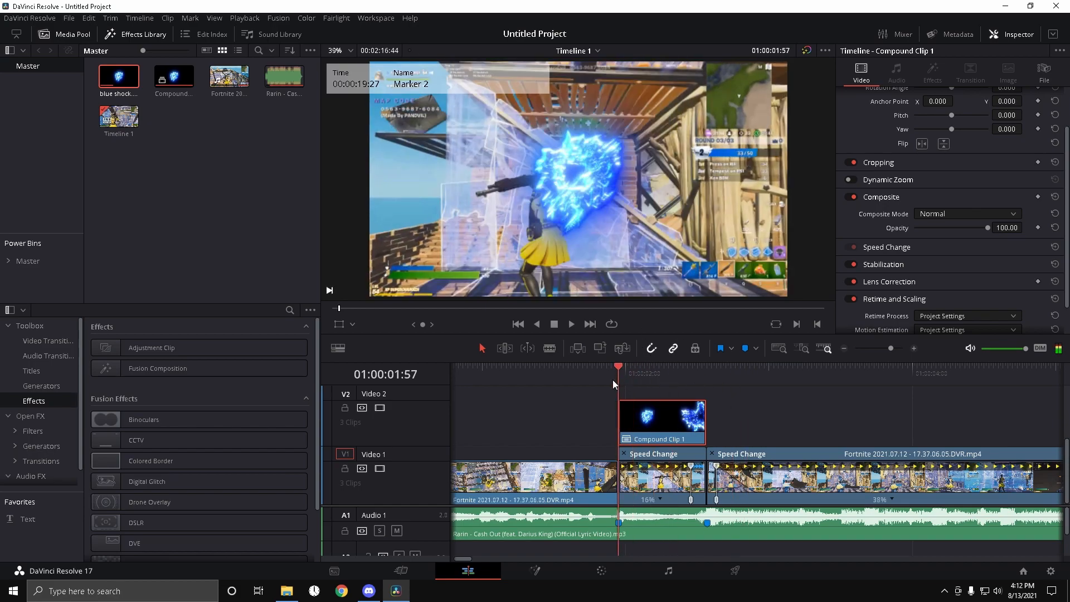
key(shift+Right)
drag(709, 383, 645, 385)
- Show the Retime Controls of Compound Clip 1, try it at 50% speed and set it back to 100%
right_click(652, 419)
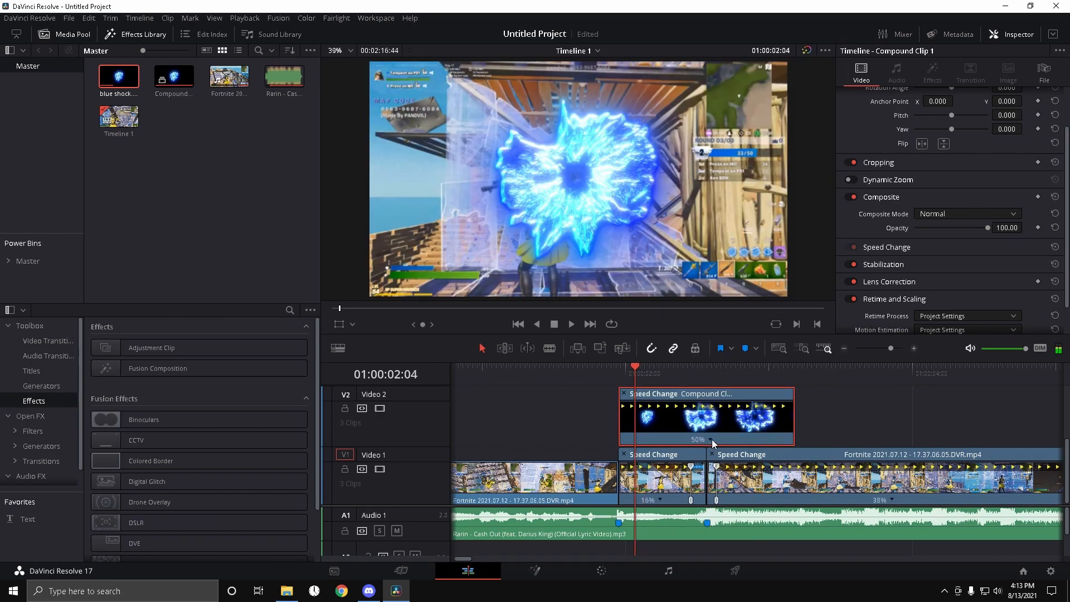
click(710, 439)
mouse_move(770, 483)
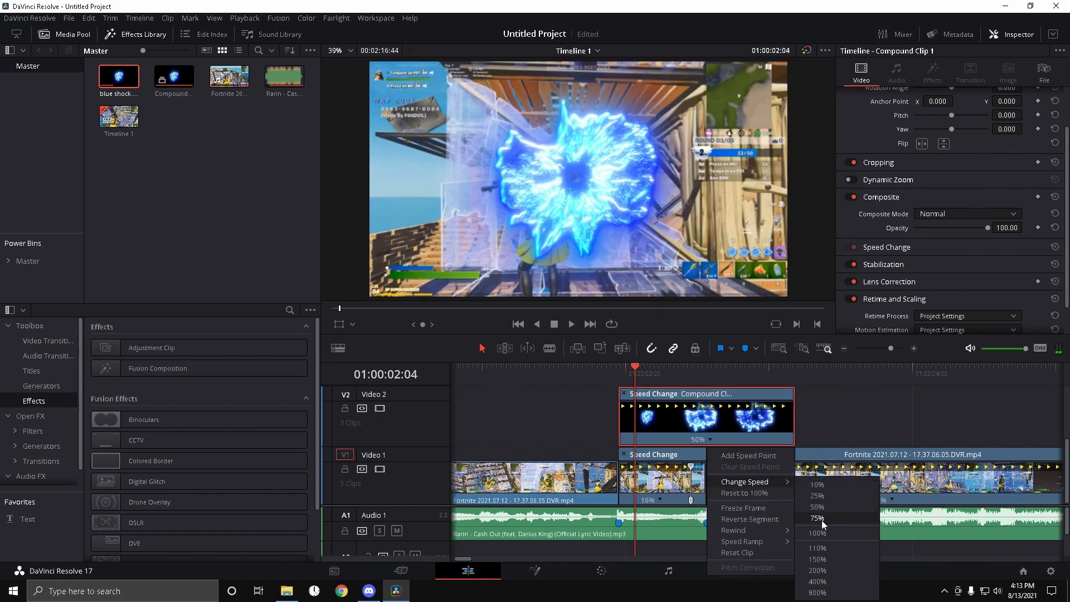
click(818, 534)
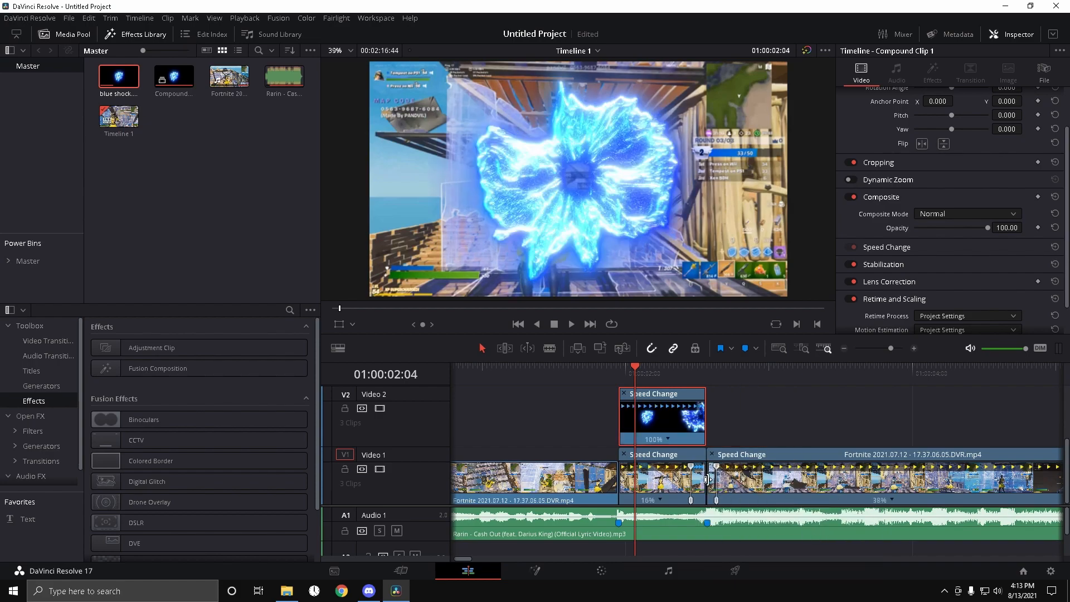
- Show the Retime Curve of Compound Clip 1 and display Retime Speed instead of Retime Frame
right_click(657, 422)
click(679, 291)
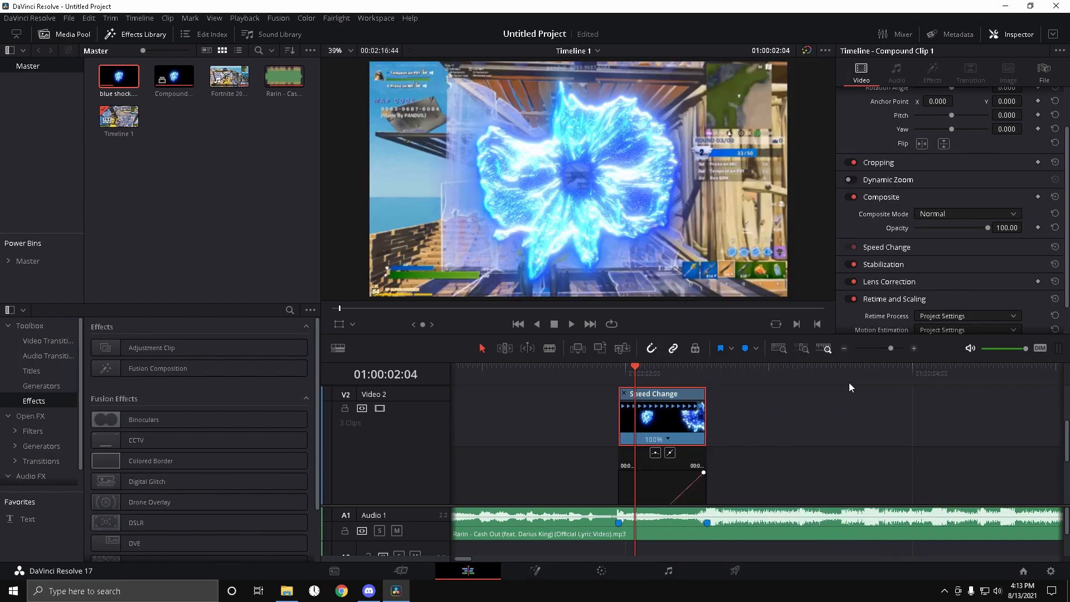
click(890, 349)
drag(891, 347, 896, 348)
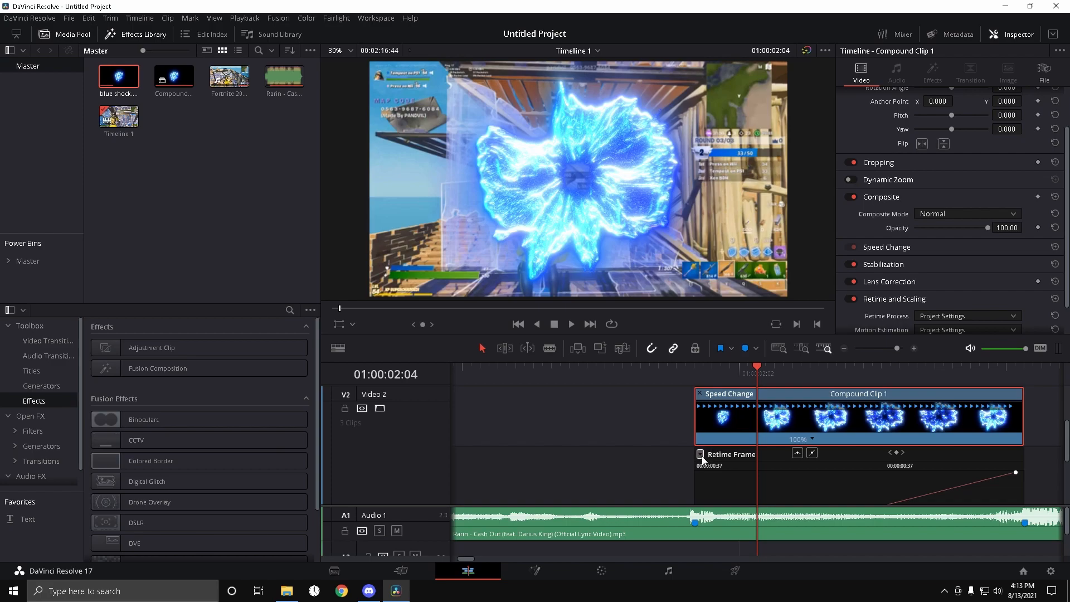
click(701, 454)
click(704, 576)
click(703, 591)
click(867, 491)
- Try lowering the speed of Compound Clip 1 slightly on its Retime Speed curve
scroll(895, 467, down, 2)
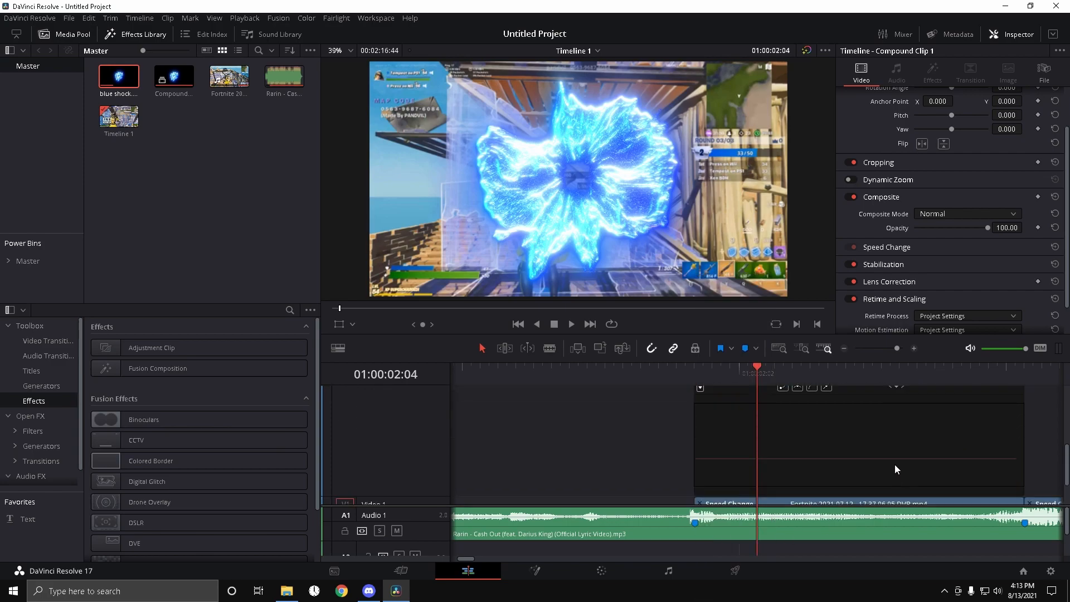
mouse_move(895, 461)
mouse_down()
mouse_move(896, 434)
mouse_move(900, 468)
mouse_up()
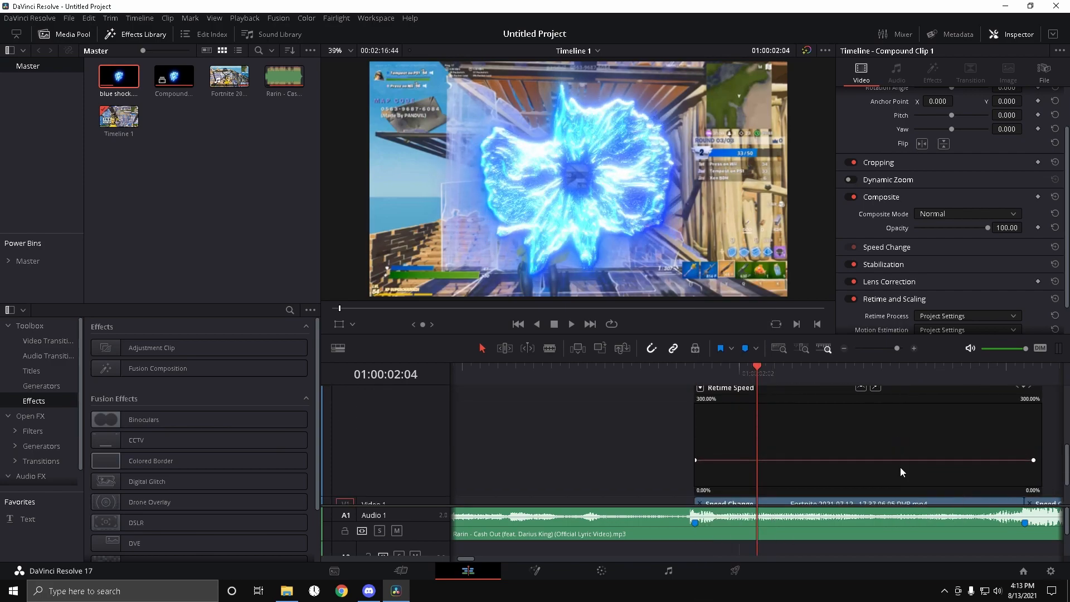
- Look at the Retime Process options for Compound Clip 1
drag(897, 348, 745, 411)
scroll(814, 426, up, 2)
scroll(925, 286, down, 2)
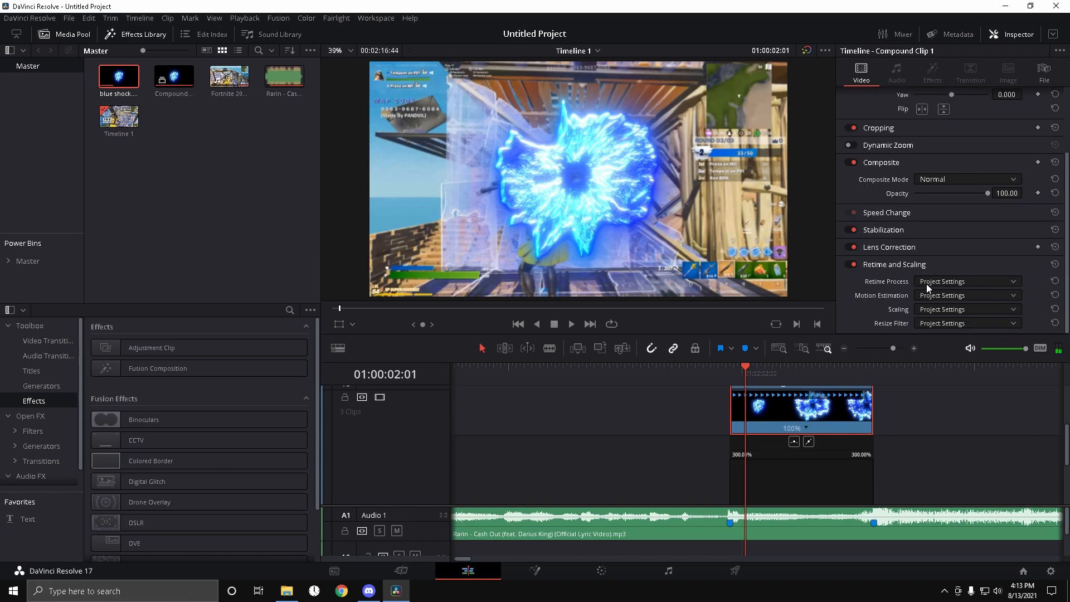
click(937, 280)
click(871, 304)
- Play back the shockwave from the 01:00:01:57 marker and hide the Retime Curve of Compound Clip 1
click(732, 379)
key(space)
key(space)
right_click(798, 408)
click(832, 280)
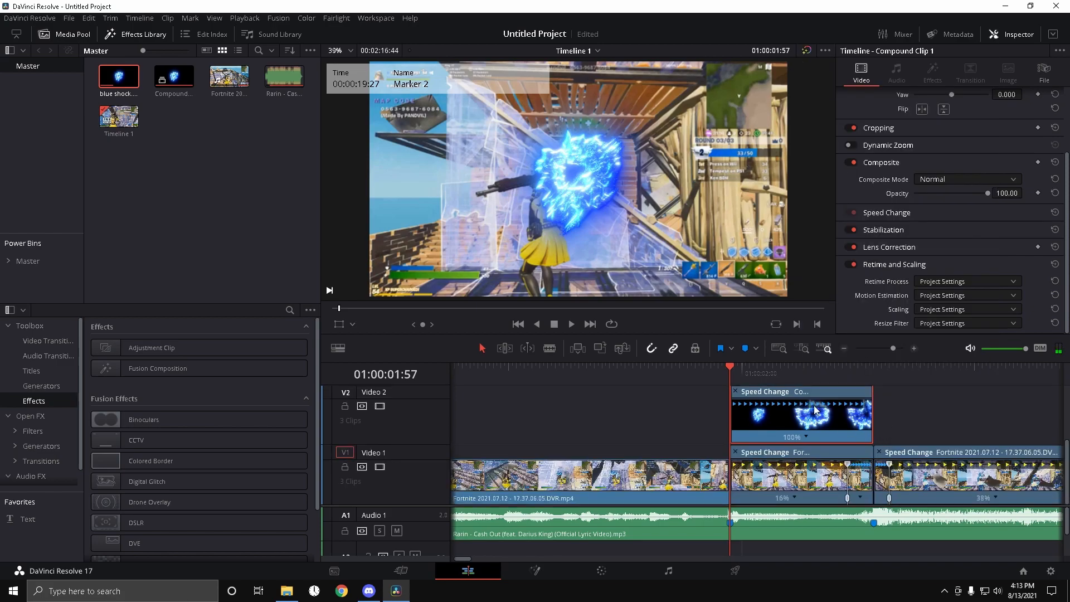
- Move Compound Clip 1 earlier on Video 2 and duplicate the slowed Video 1 clip directly above itself on Video 2
drag(813, 421, 596, 434)
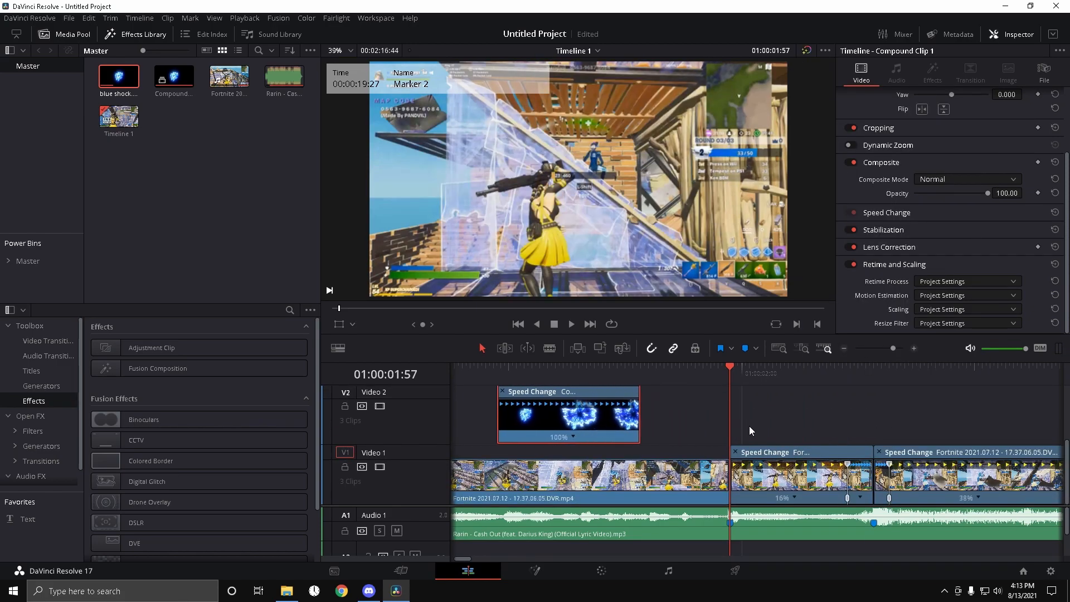
drag(730, 374, 614, 427)
click(780, 462)
drag(781, 463, 781, 431)
- Add a circle window to the Video 2 copy at 01:00:02:14, shaped as a tall ellipse around the character, size about 61, aspect about 21
drag(770, 375, 797, 377)
click(615, 564)
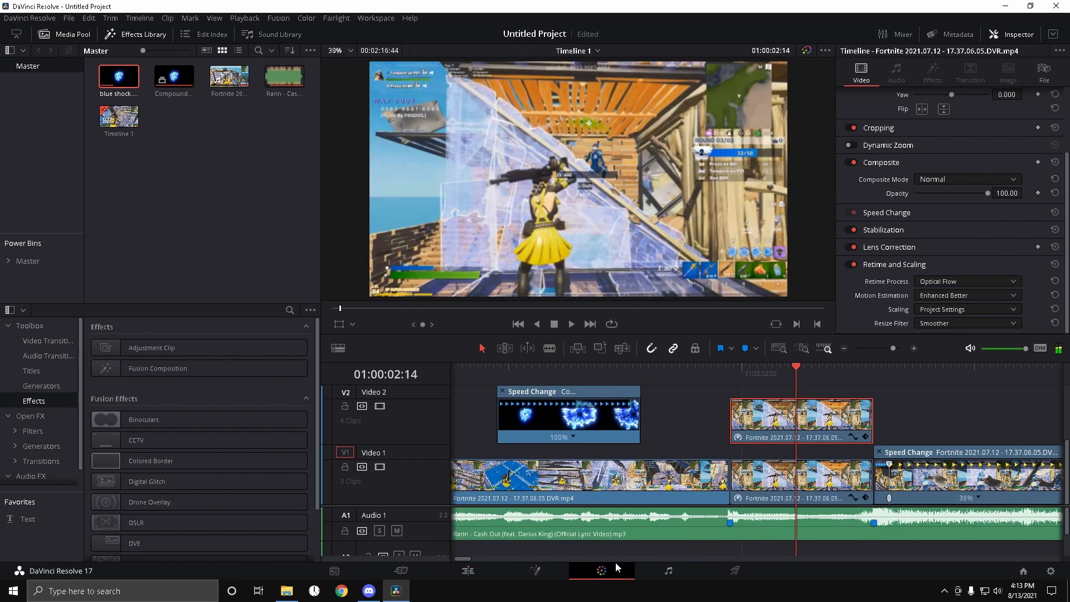
click(335, 380)
click(24, 470)
drag(490, 216, 444, 321)
drag(462, 239, 415, 267)
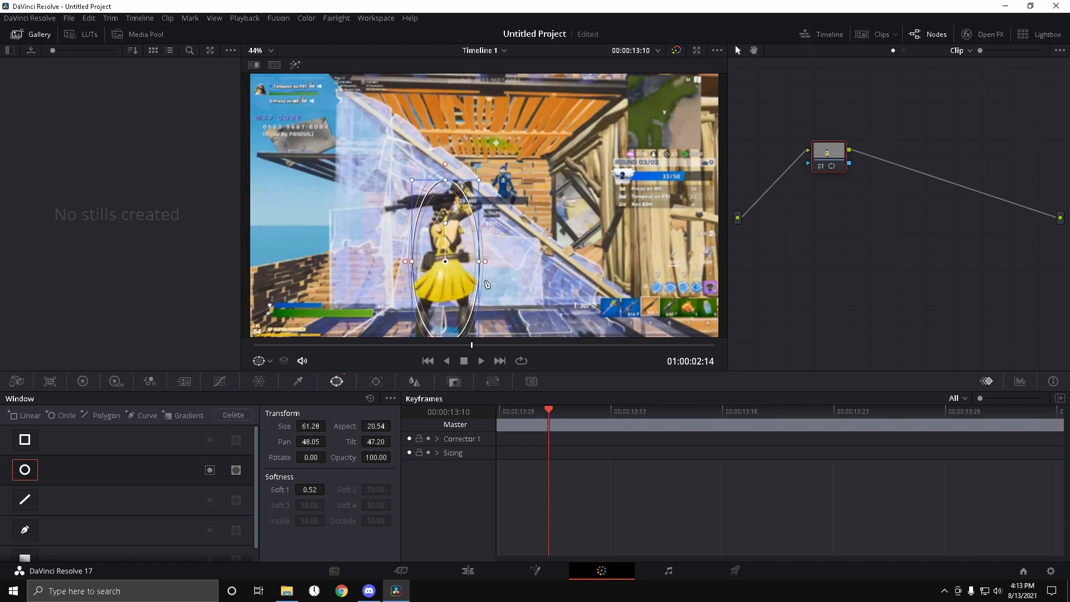
- Scrub to check the ellipse, nudge it over the character around 01:00:02:05 and set its Soft 1 softness to 5
drag(549, 414, 487, 421)
drag(396, 346, 357, 347)
drag(444, 287, 444, 287)
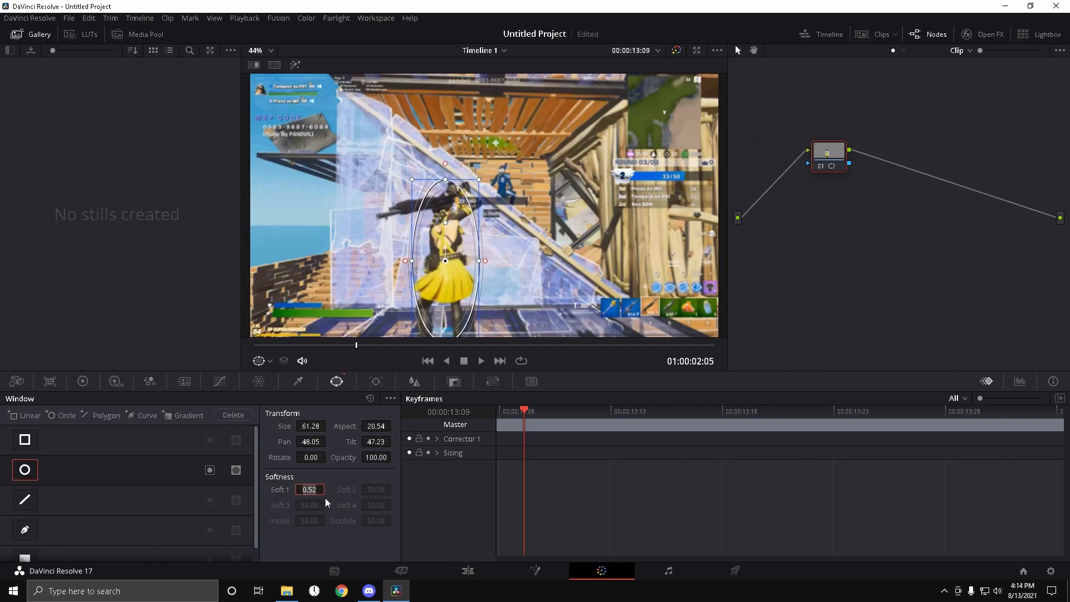
text(5)
key(Return)
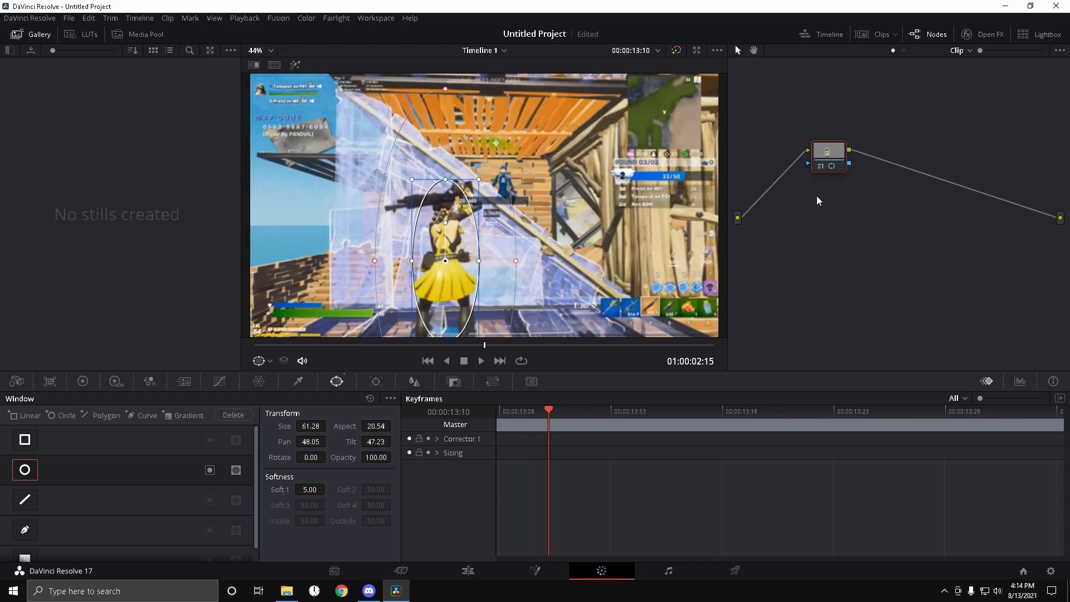
- Add an alpha output to the node graph and connect the masked node's alpha to it
right_click(802, 216)
click(835, 256)
drag(850, 162, 1060, 240)
- Return to the Edit page, apply S_EdgeColorize to the masked Video 2 copy and view it at 01:00:02:20
click(485, 569)
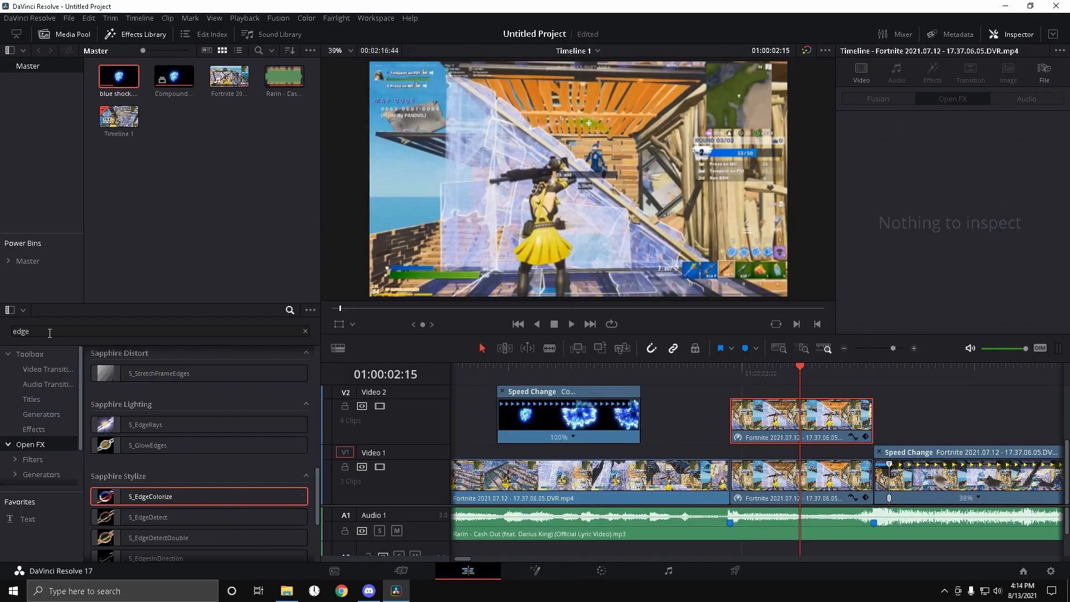
drag(129, 496, 752, 429)
drag(800, 385, 819, 395)
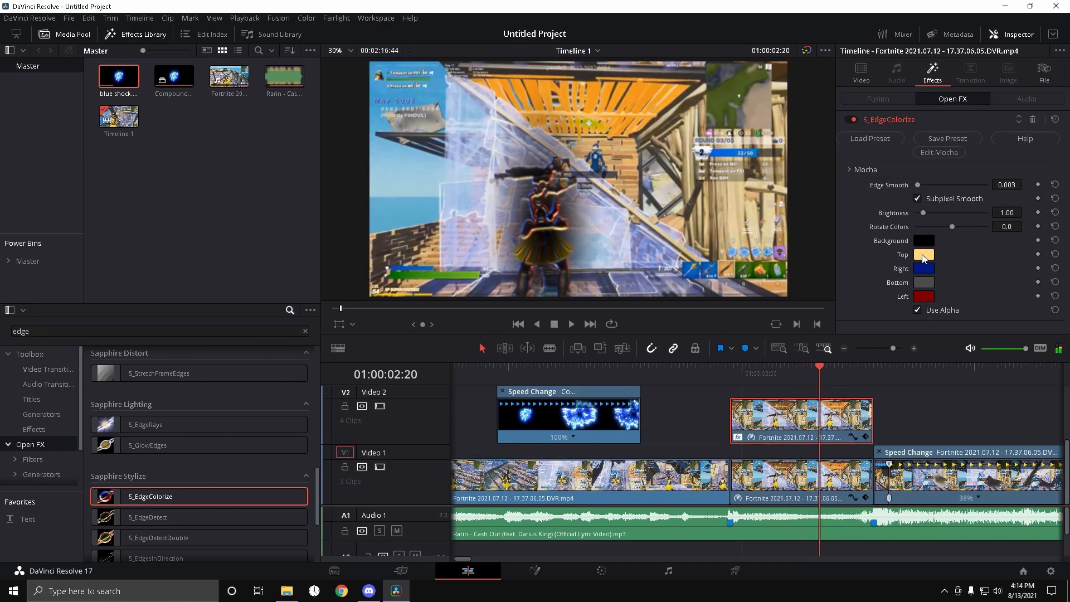
- Set the Top and Right colors of S_EdgeColorize to pure blue from the basic colors
click(925, 258)
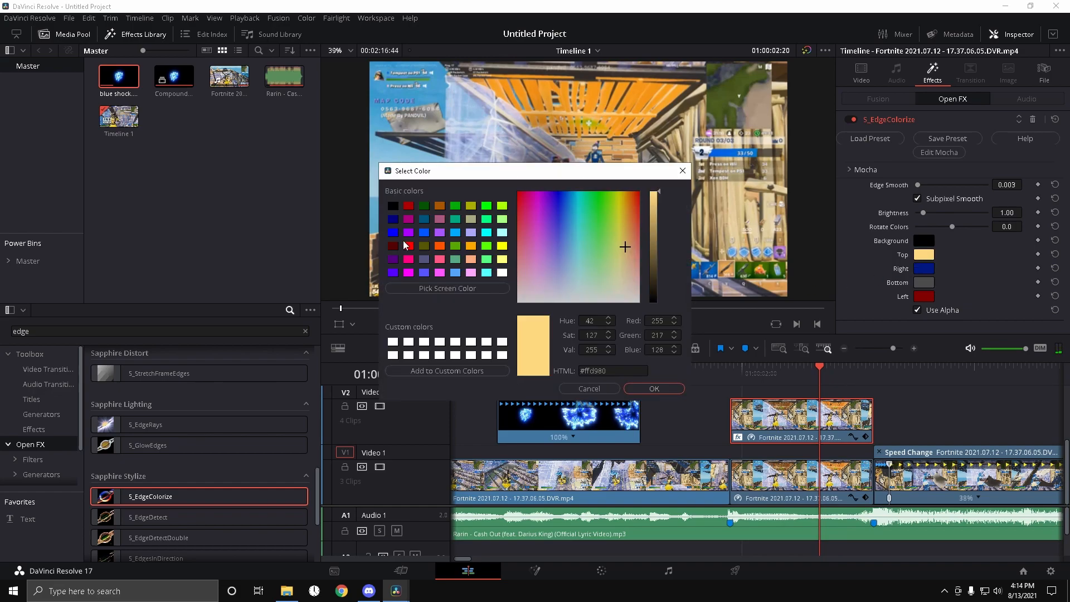
click(393, 233)
click(654, 388)
click(925, 269)
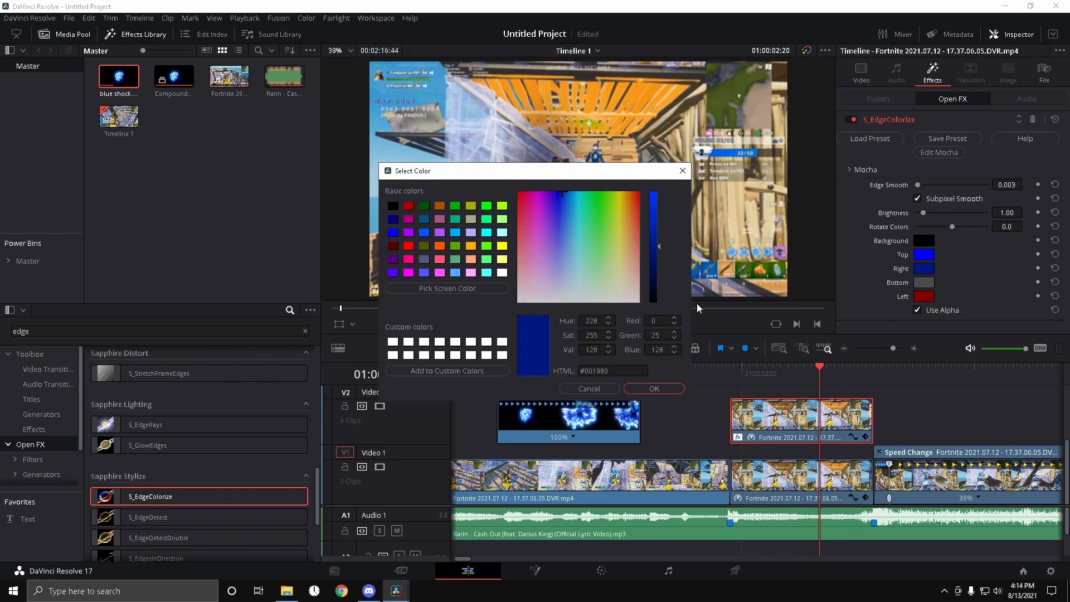
click(393, 232)
click(654, 388)
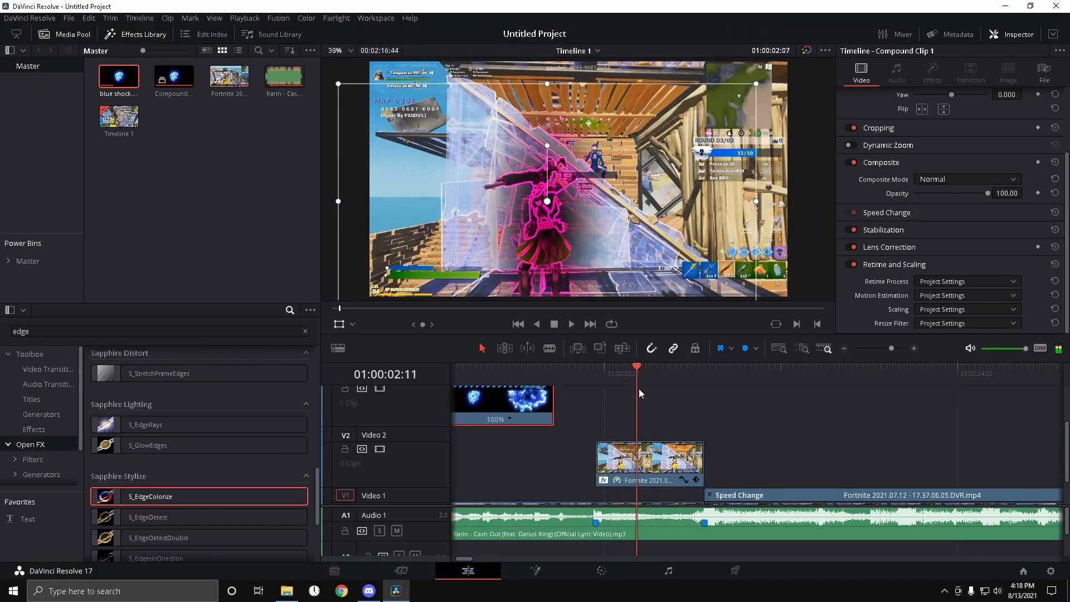
- Review the S_EdgeColorize settings on the Video 2 copy and scrub through the clip to 01:00:02:24
click(647, 455)
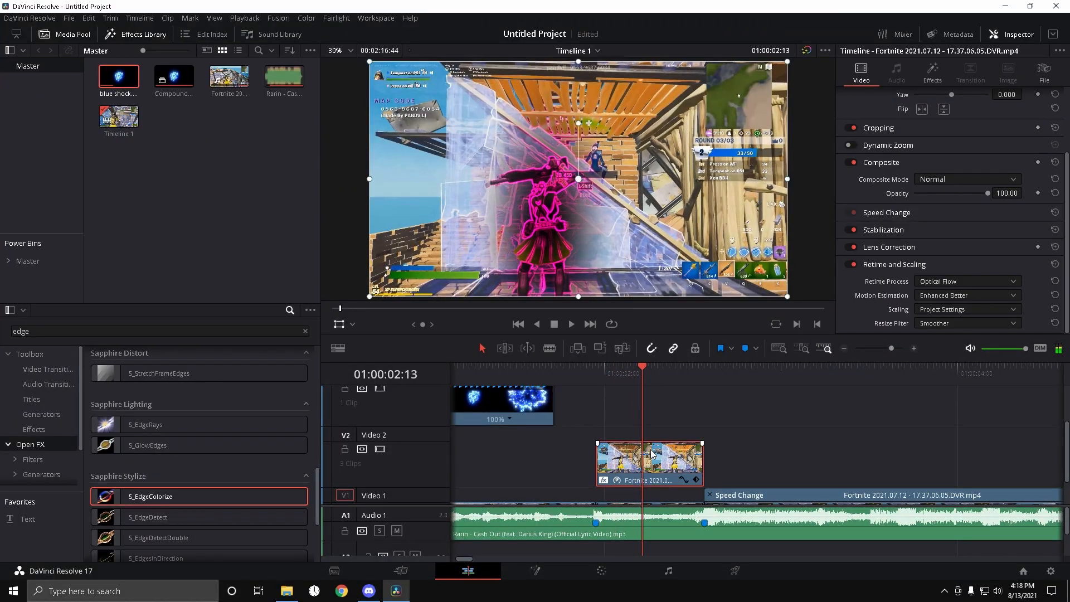
click(931, 69)
drag(519, 366, 676, 393)
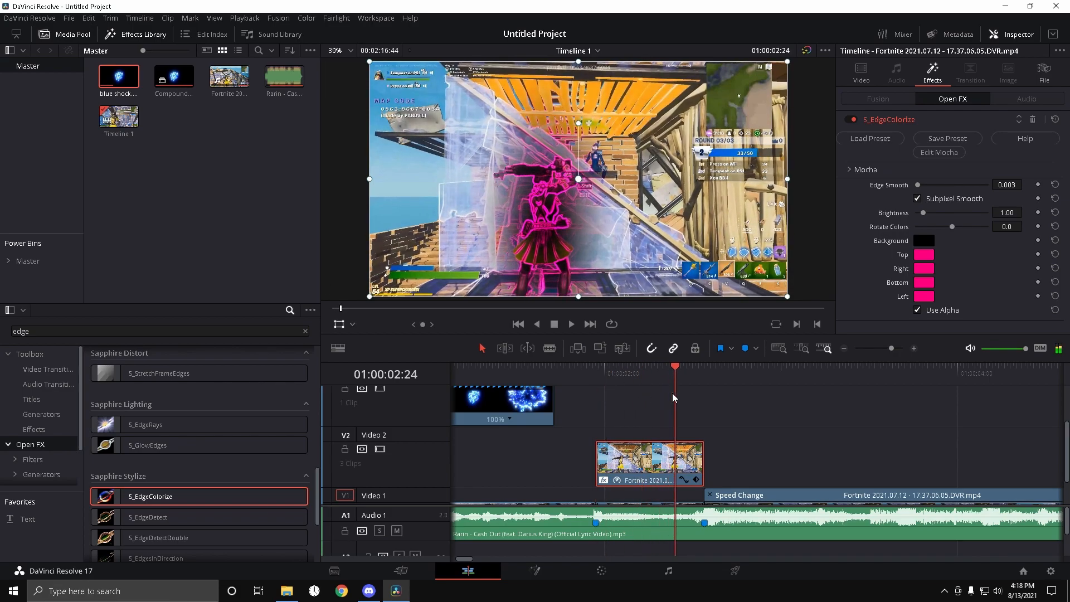
scroll(580, 283, down, 2)
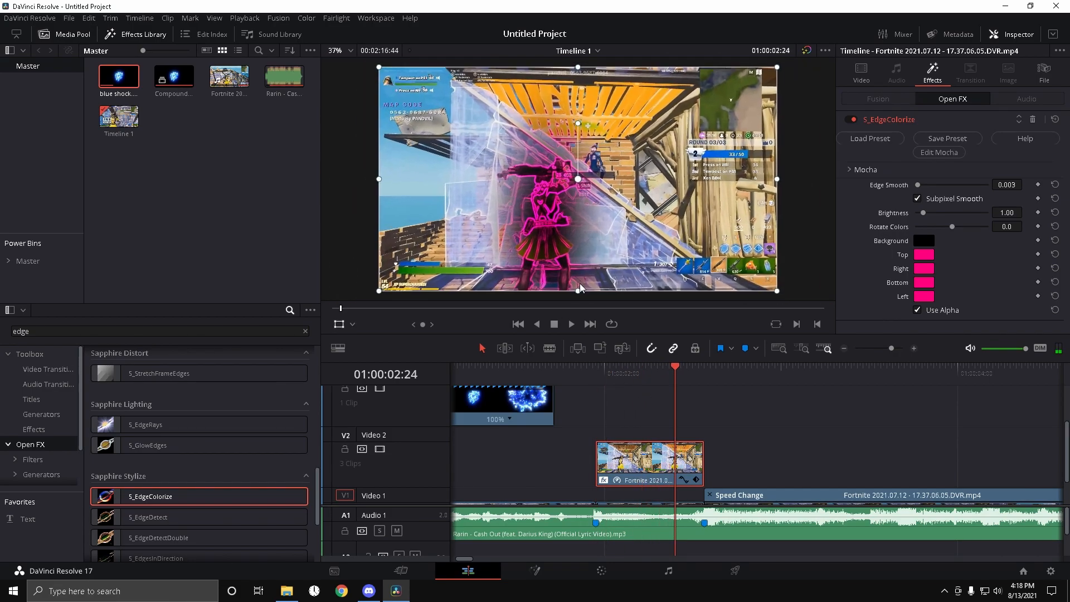
scroll(579, 283, up, 2)
- Move Compound Clip 1 on Video 3 directly above the Video 2 copy and check it at 01:00:02:11
drag(508, 406, 651, 414)
drag(673, 367, 637, 391)
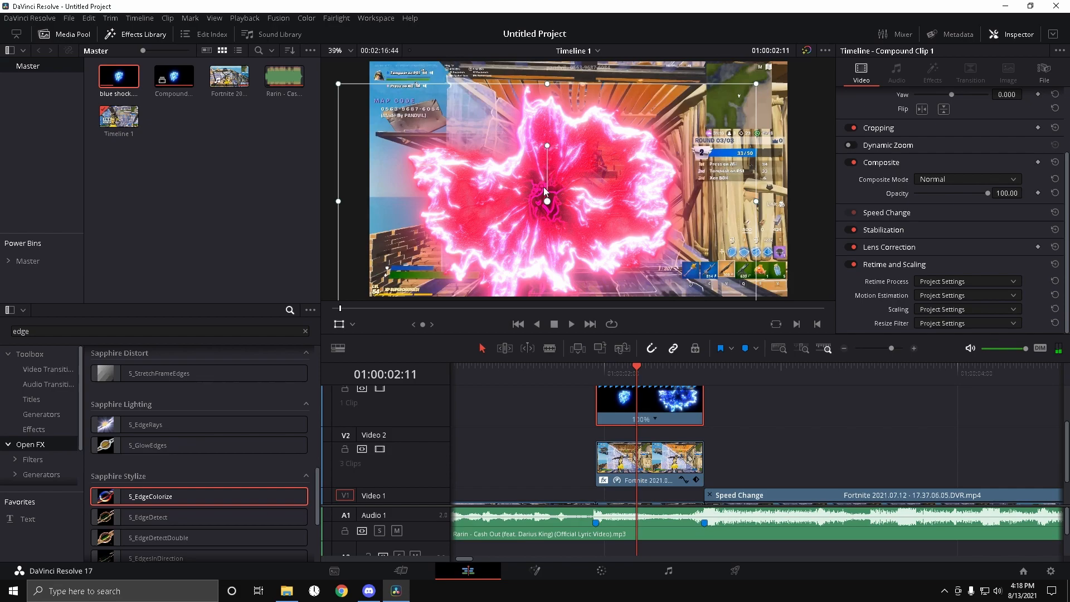
scroll(769, 434, down, 2)
scroll(760, 412, up, 3)
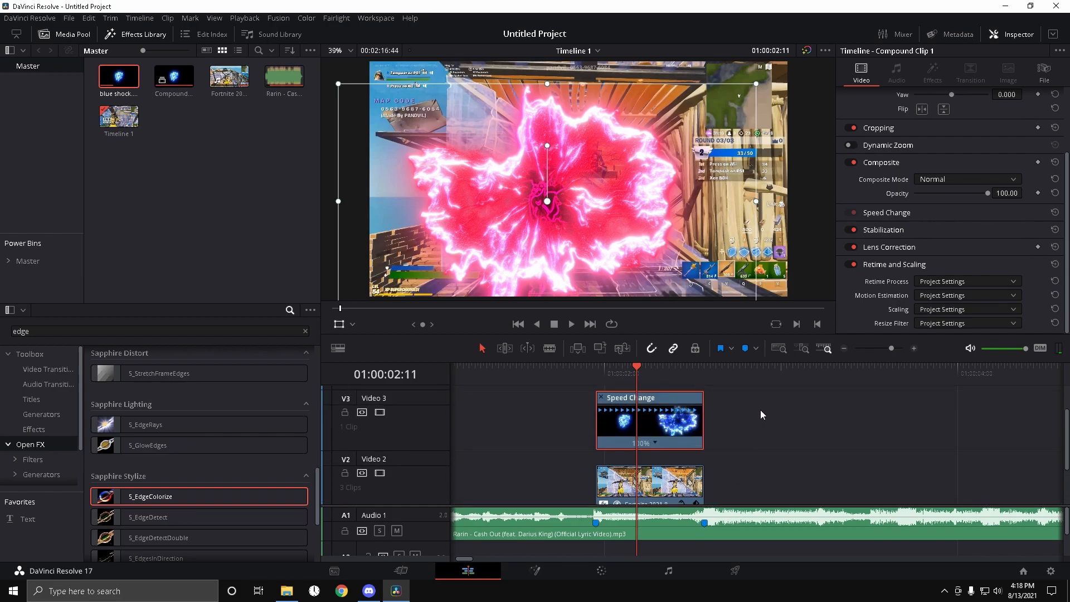
- Hide the retime controls of Compound Clip 1 and lower the slowed Video 1 clip's opacity to about 17.56
scroll(775, 424, down, 2)
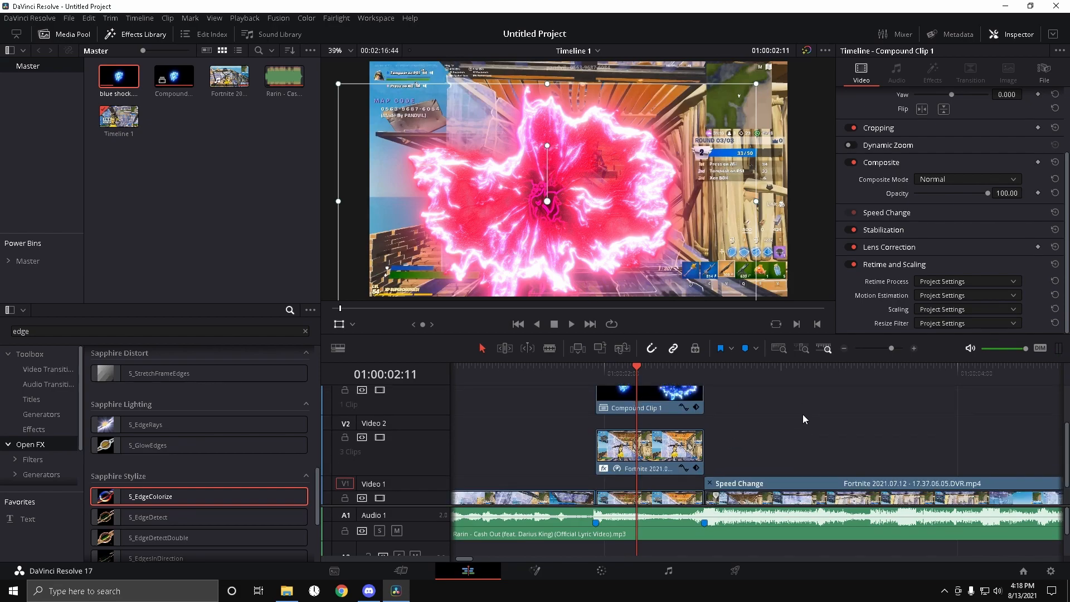
click(681, 484)
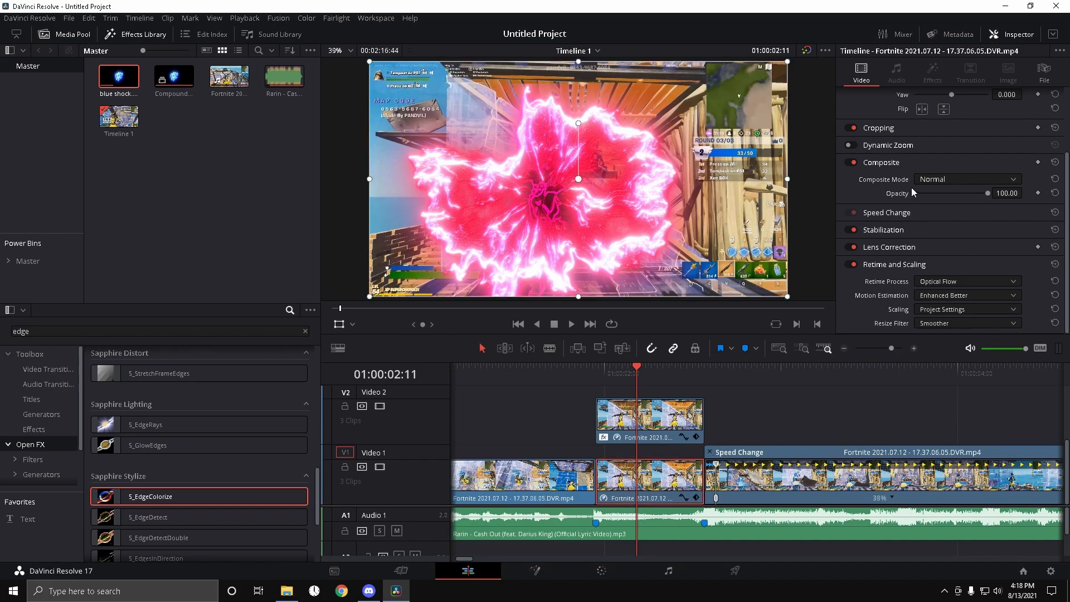
drag(988, 192, 927, 211)
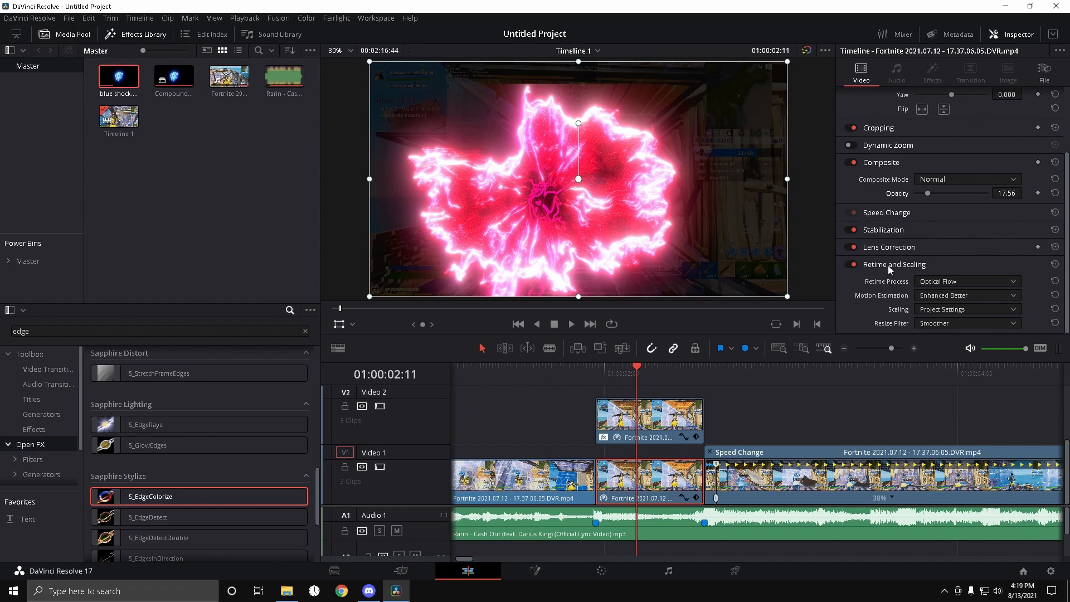
- Add a Position keyframe to Compound Clip 1 at the 01:00:01:57 marker
scroll(735, 419, up, 3)
drag(614, 378, 595, 389)
click(625, 423)
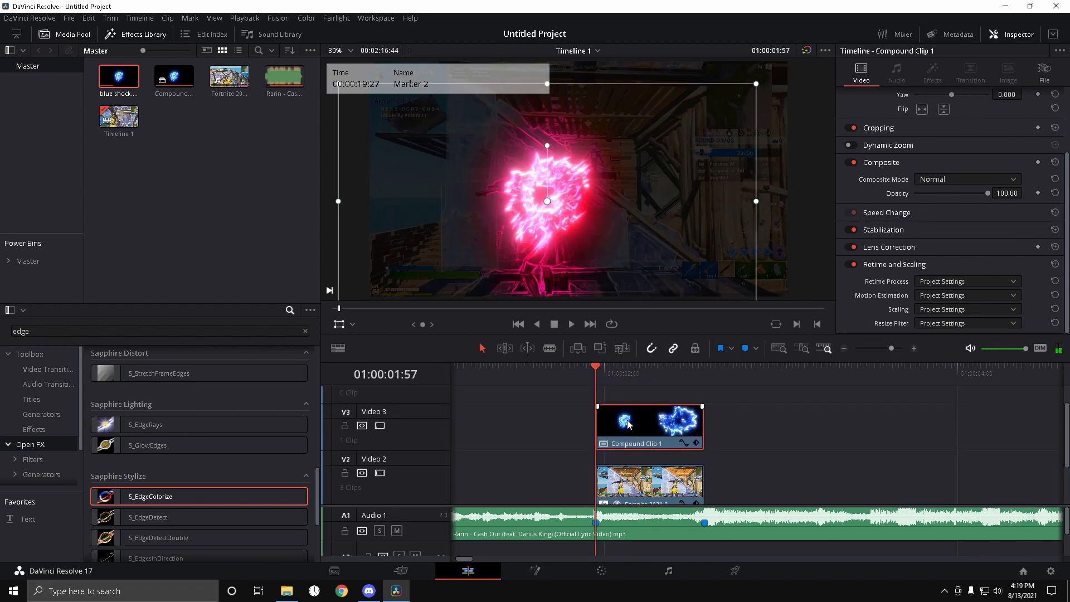
scroll(915, 146, up, 3)
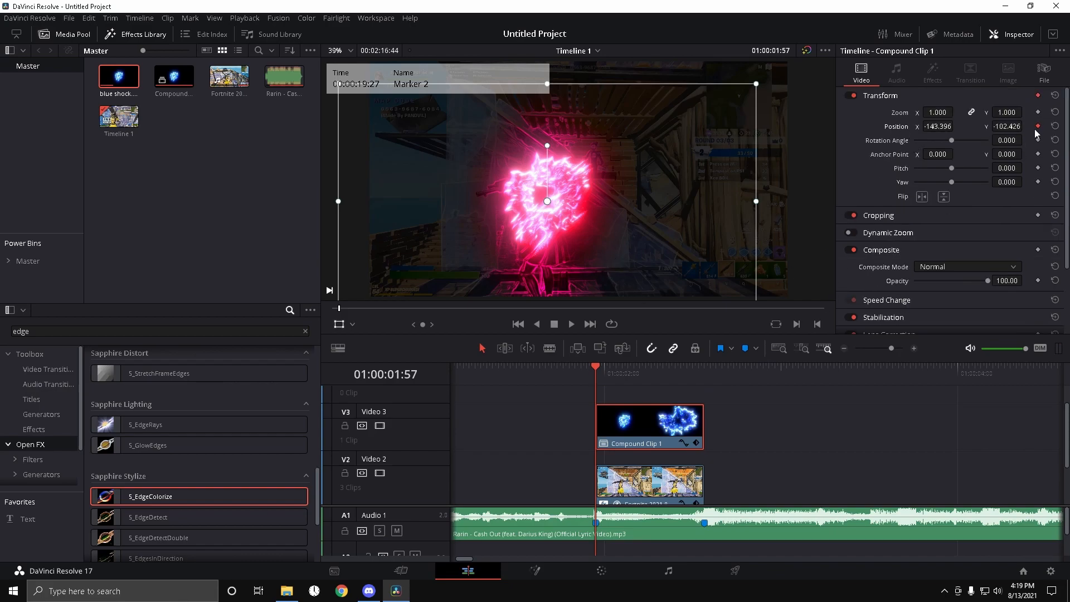
scroll(585, 226, up, 1)
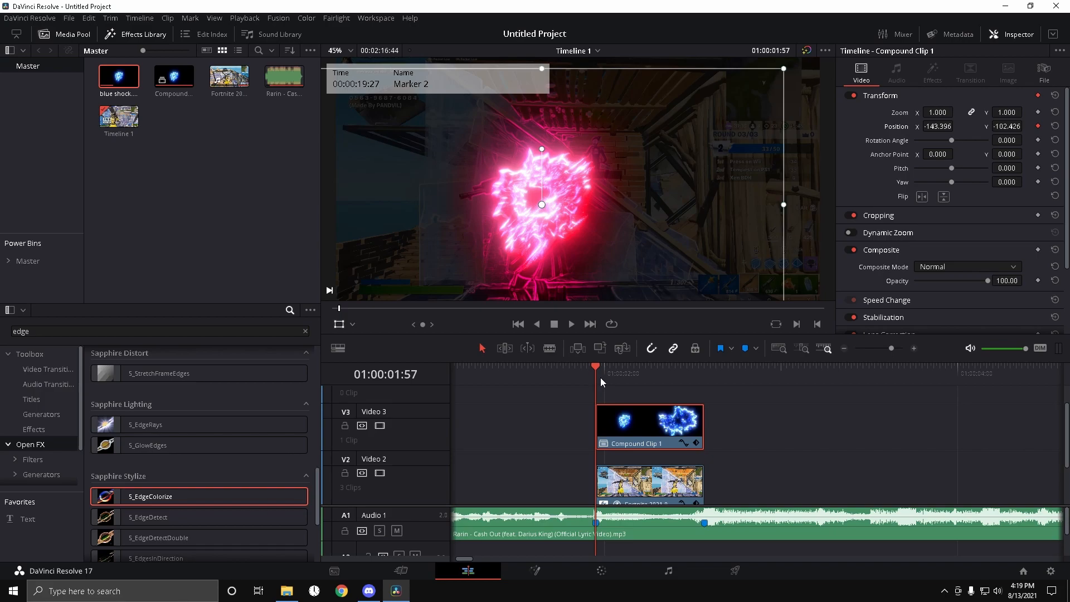
- Play the shockwave from the marker and switch the timeline proxy mode to a lower resolution
key(space)
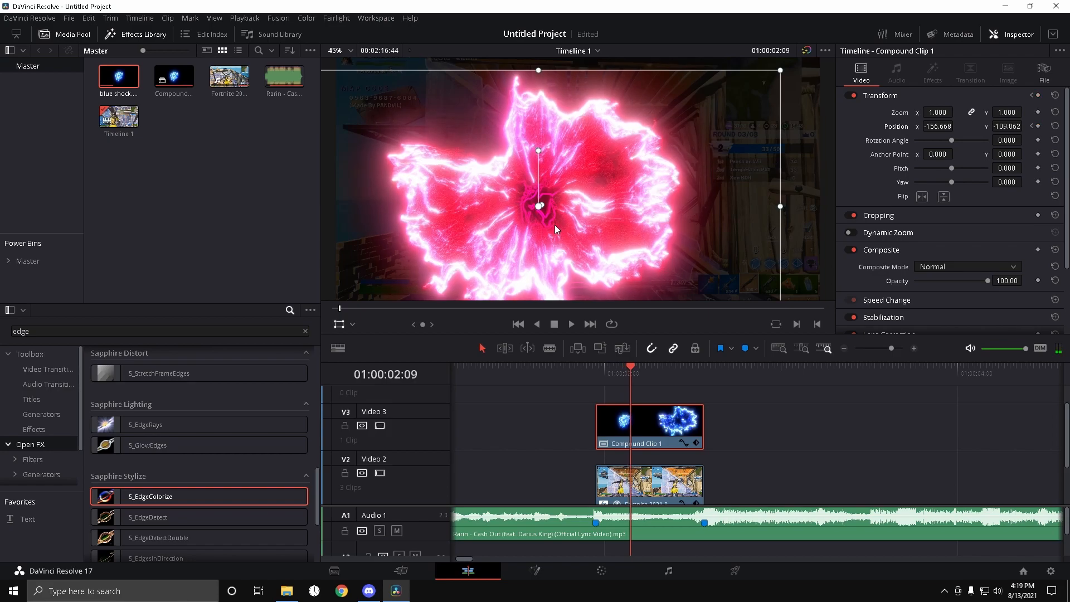
click(245, 19)
mouse_move(293, 58)
click(422, 83)
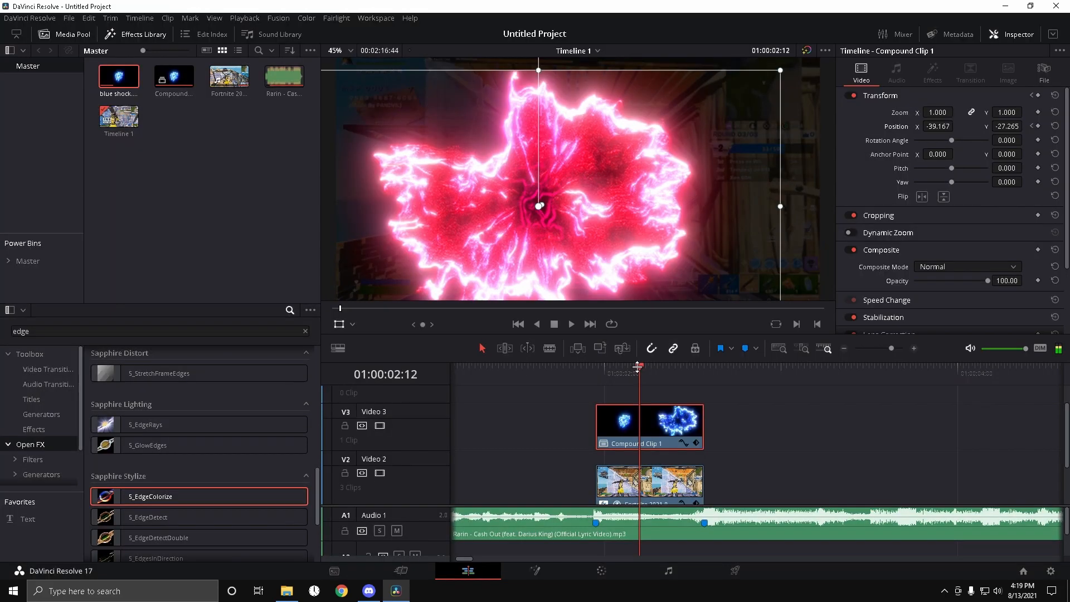
- Reposition Compound Clip 1 over the character at 01:00:02:30, to about X -30.3 and Y -33.9
drag(550, 219, 556, 223)
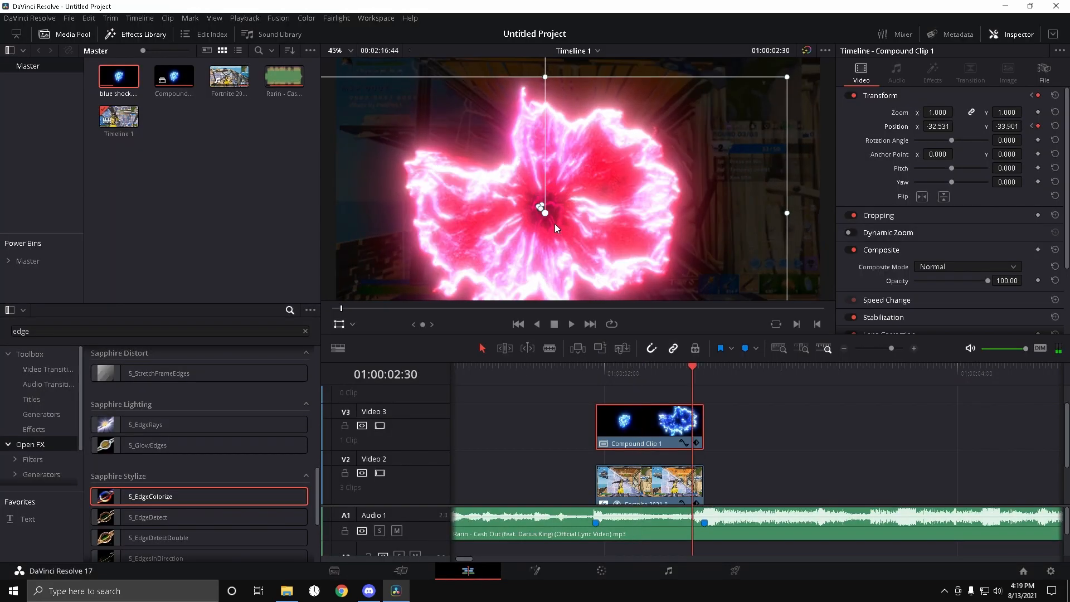
click(343, 325)
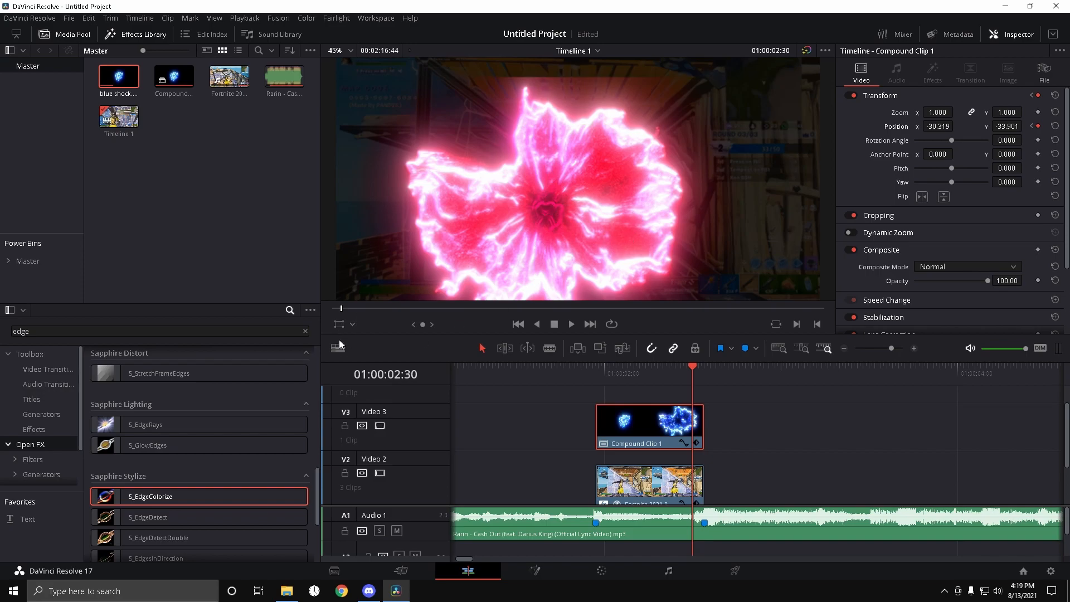
click(339, 323)
- Play back the repositioned shockwave from 01:00:01:57, look over the track layers and return to the marker
drag(692, 367, 591, 393)
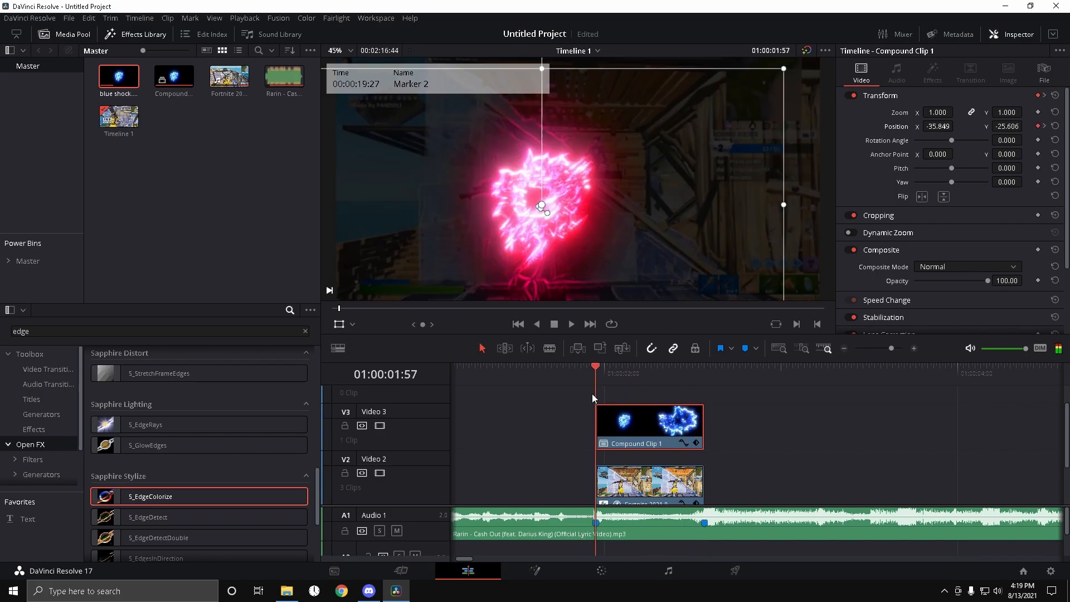
key(space)
key(space)
scroll(726, 415, down, 3)
scroll(726, 417, up, 1)
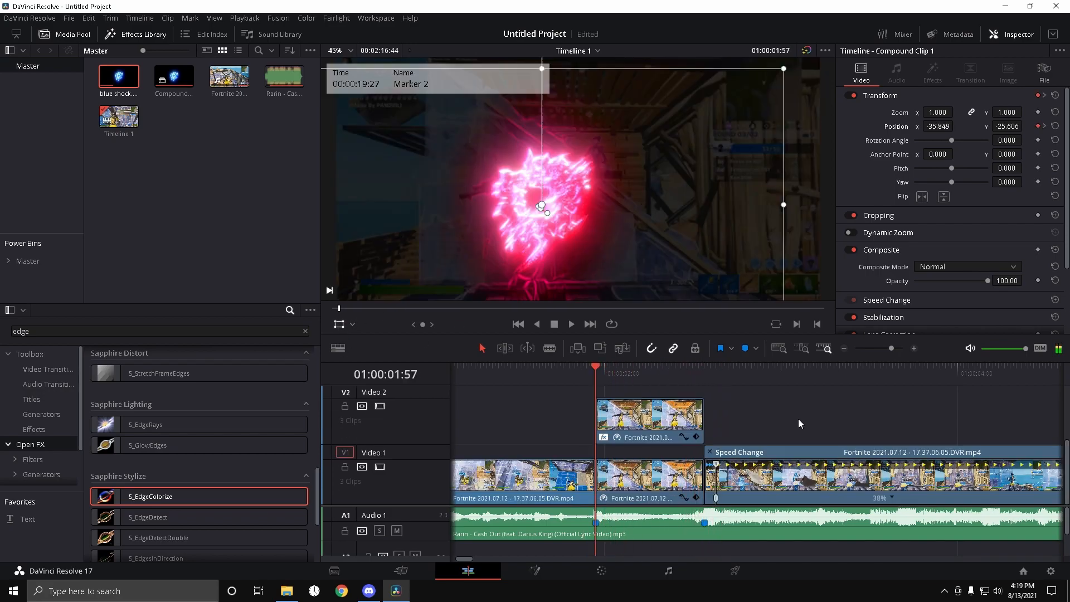
scroll(726, 415, up, 2)
mouse_move(636, 379)
mouse_down()
mouse_move(670, 388)
mouse_move(599, 403)
mouse_up()
scroll(679, 272, down, 1)
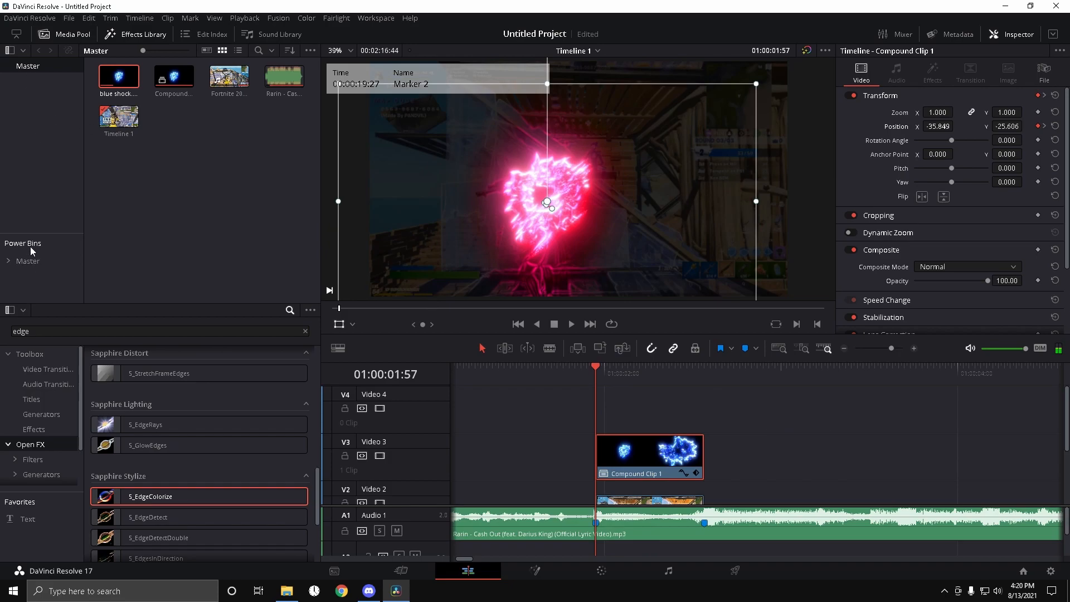
- Enlarge the Power Bins list, open the Shakes bin under Master and enlarge its thumbnails
drag(42, 238, 58, 133)
click(9, 203)
drag(49, 175, 47, 138)
click(42, 177)
drag(147, 54, 165, 59)
- Place the tilt impact preset on Video 5 at 01:00:01:57 and trim its end to match Compound Clip 1
scroll(196, 212, down, 5)
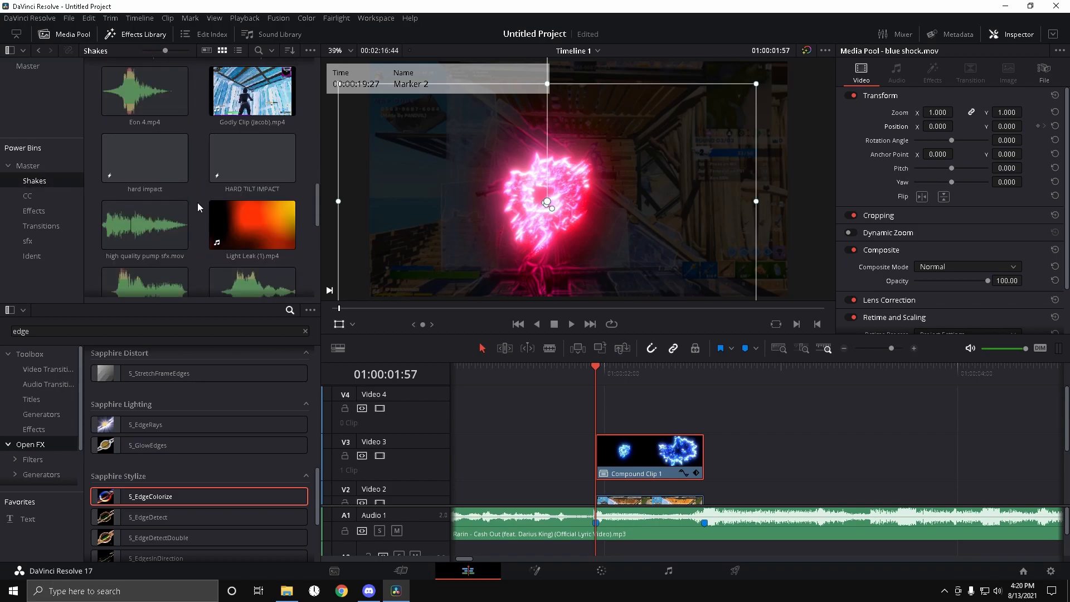
scroll(254, 172, down, 3)
drag(686, 390, 616, 451)
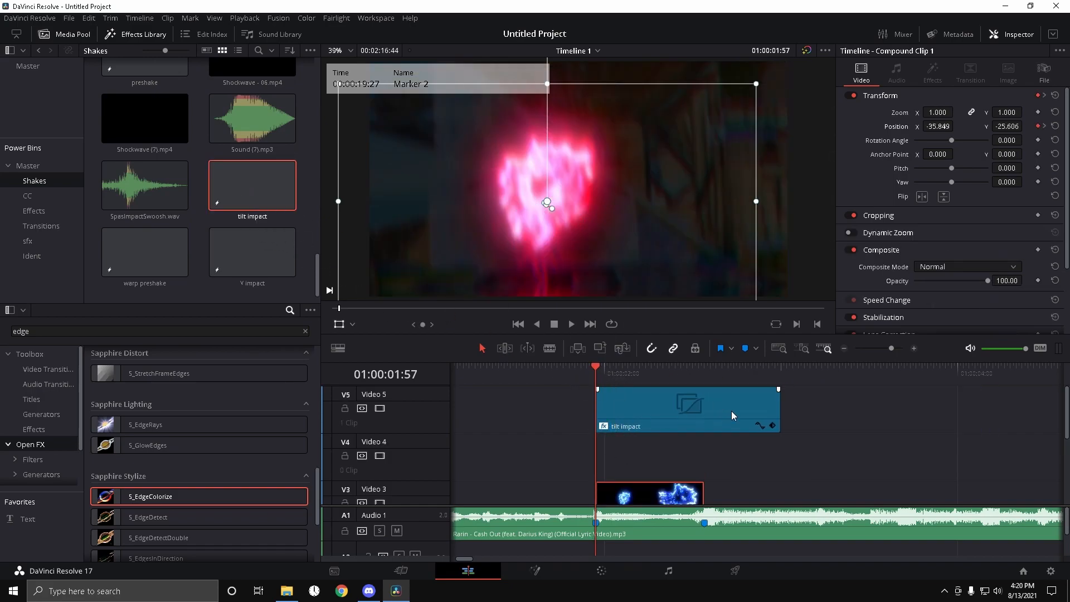
drag(779, 412, 703, 412)
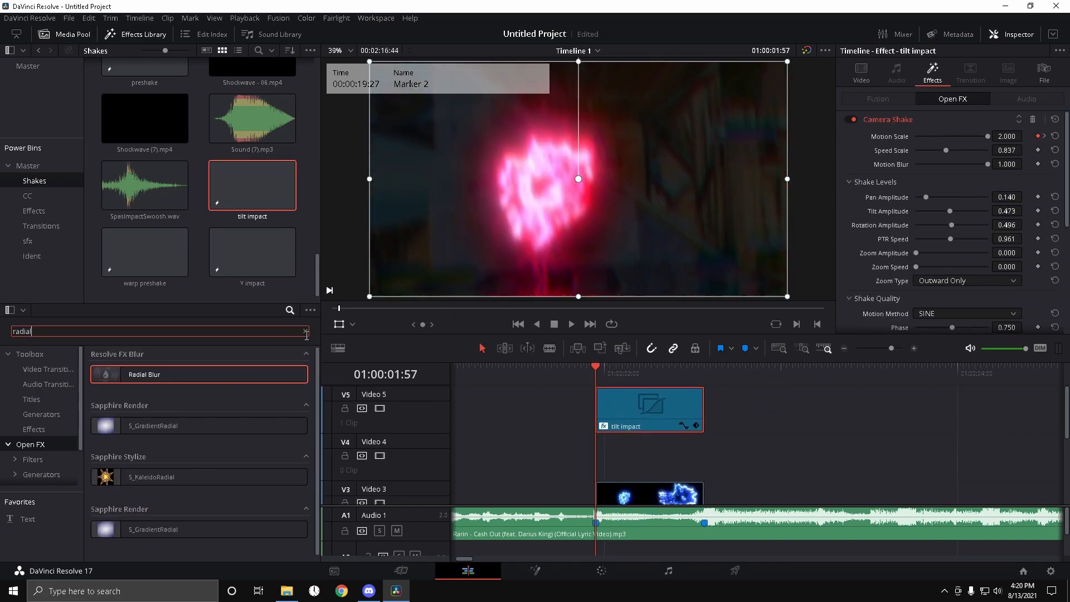
- Add Radial Blur to the tilt impact clip and keyframe its Smooth Strength at 0.729 at 01:00:01:57
click(304, 331)
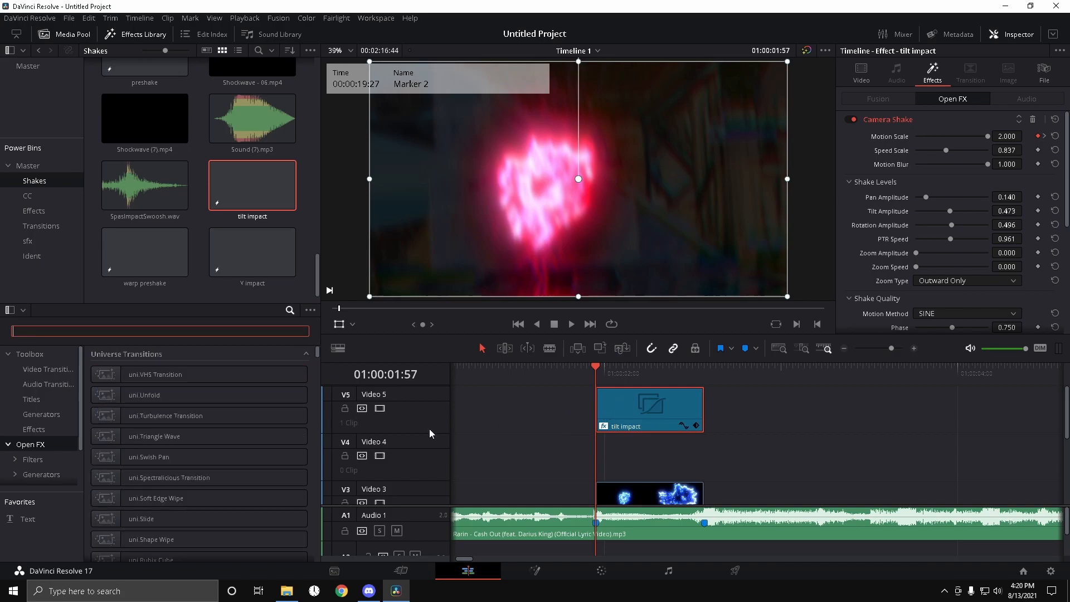
text(radial)
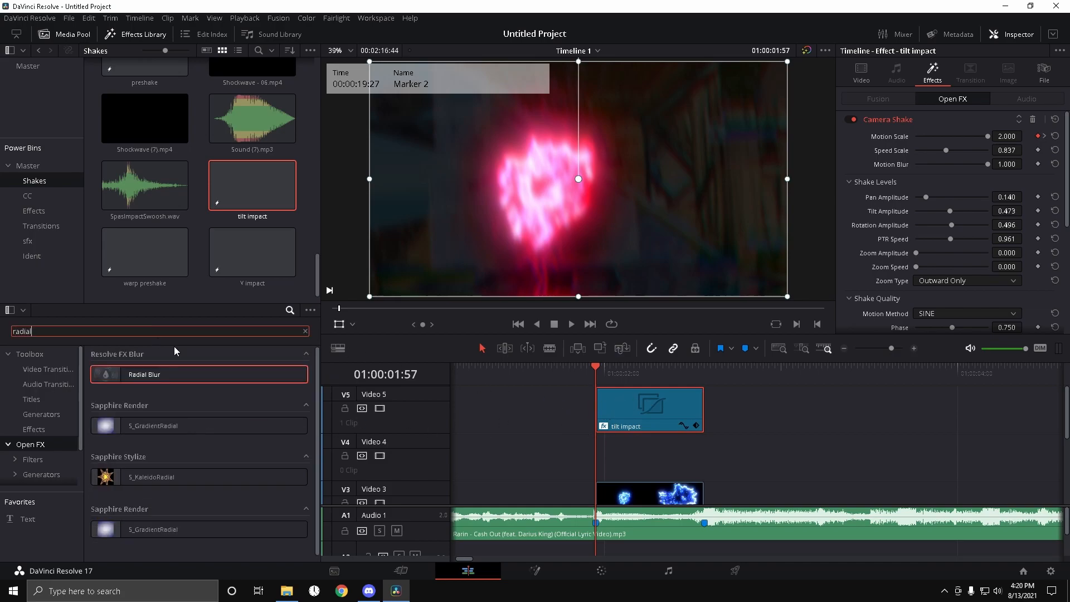
drag(187, 379, 679, 422)
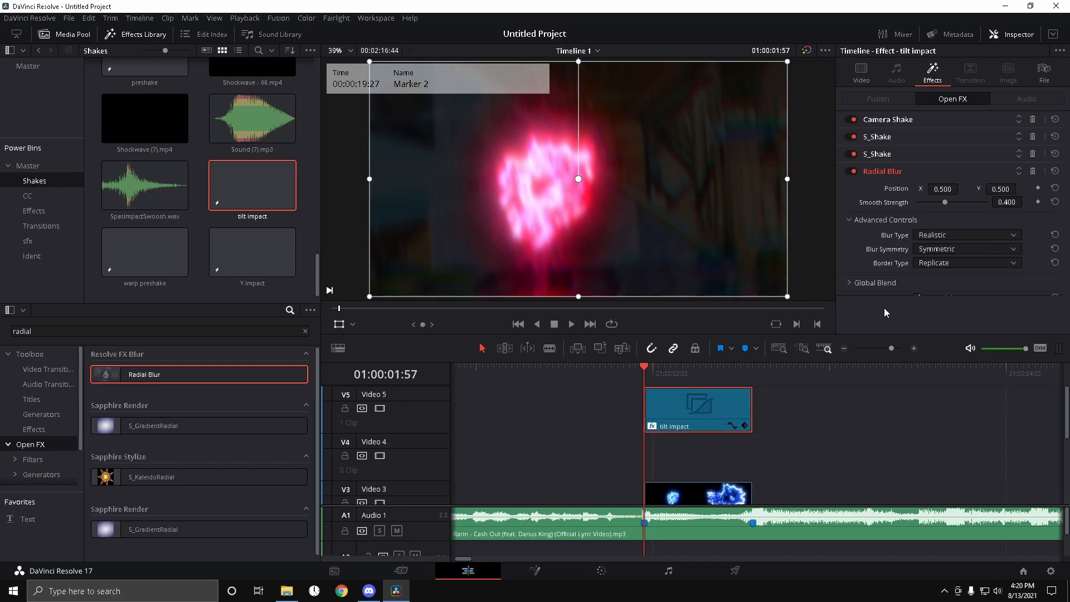
drag(951, 202, 968, 206)
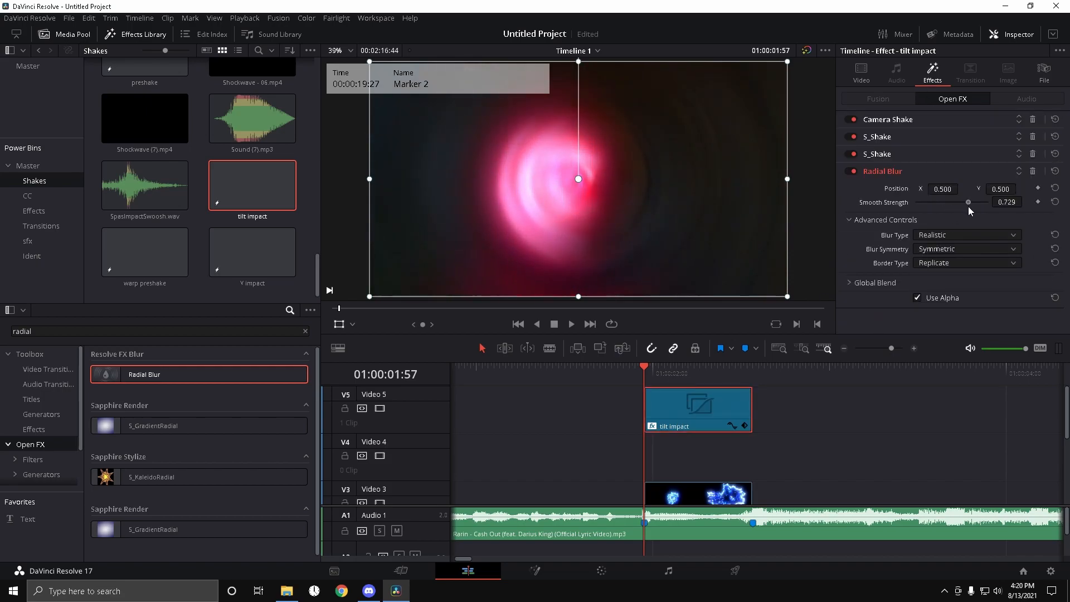
click(1038, 201)
- Set the Radial Blur's Smooth Strength to 0 at 01:00:02:07
key(space)
key(Right)
key(Right)
key(Right)
key(Right)
drag(969, 202, 884, 230)
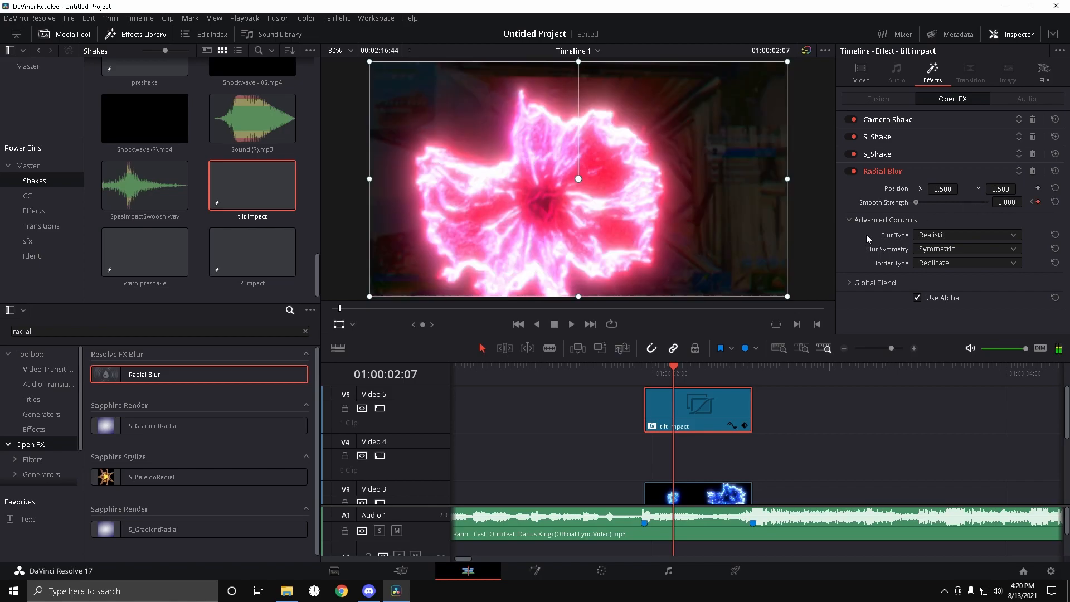
- Play back the fading radial blur and shake from just before the marker
click(591, 389)
key(space)
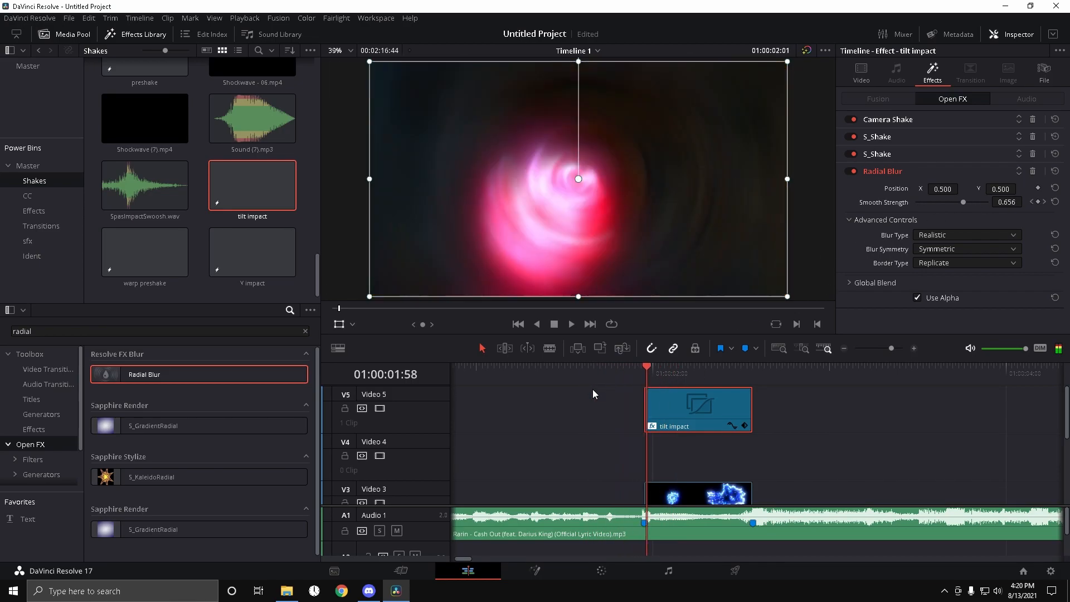
click(634, 389)
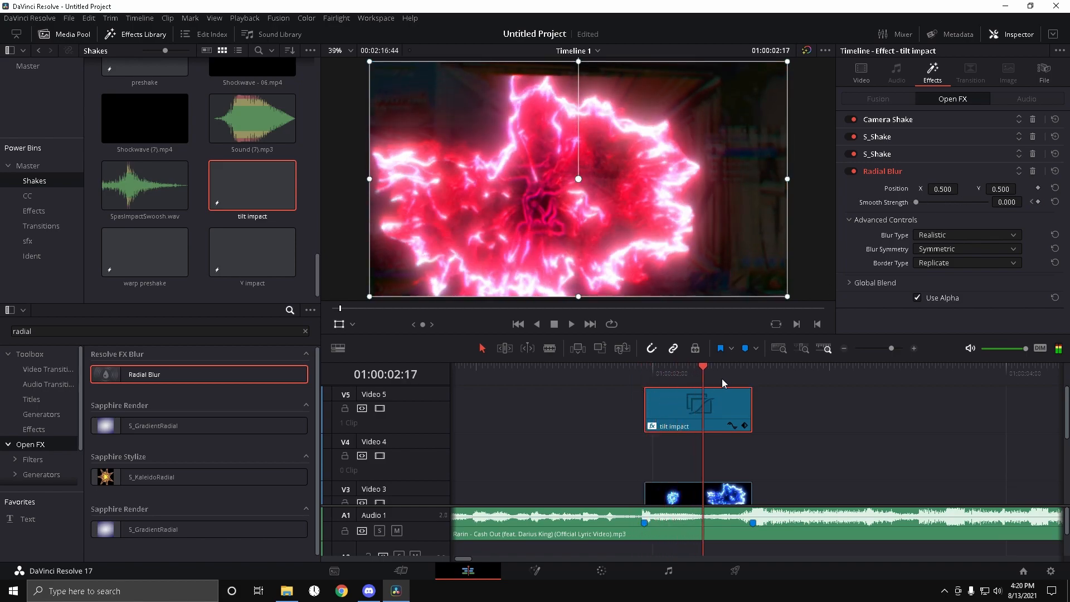
- Move the tilt impact clip down to Video 4, directly above Compound Clip 1
key(Up)
drag(691, 417, 692, 444)
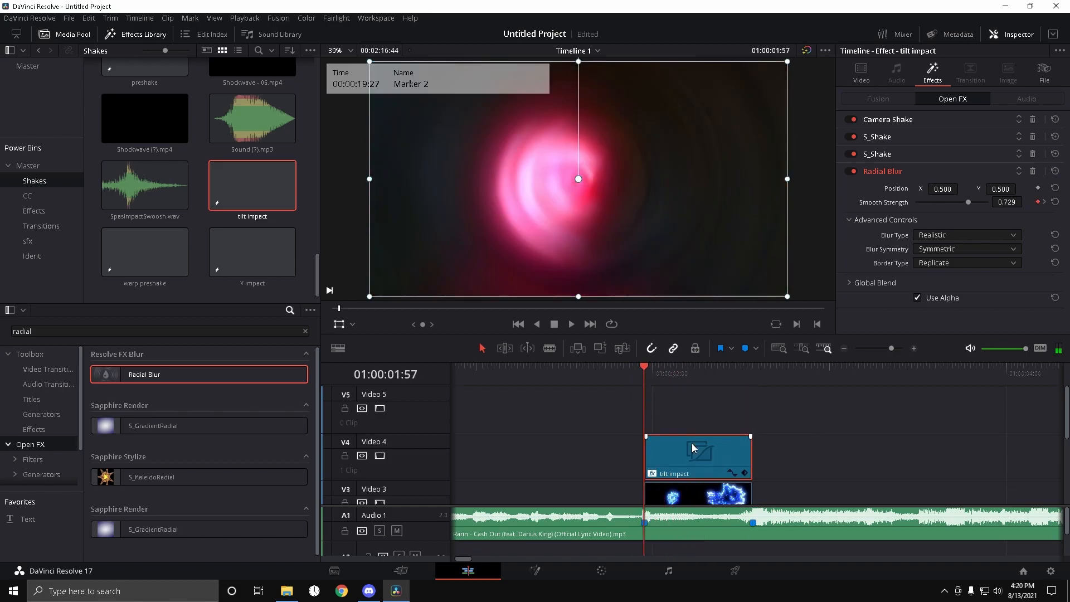
scroll(145, 223, up, 5)
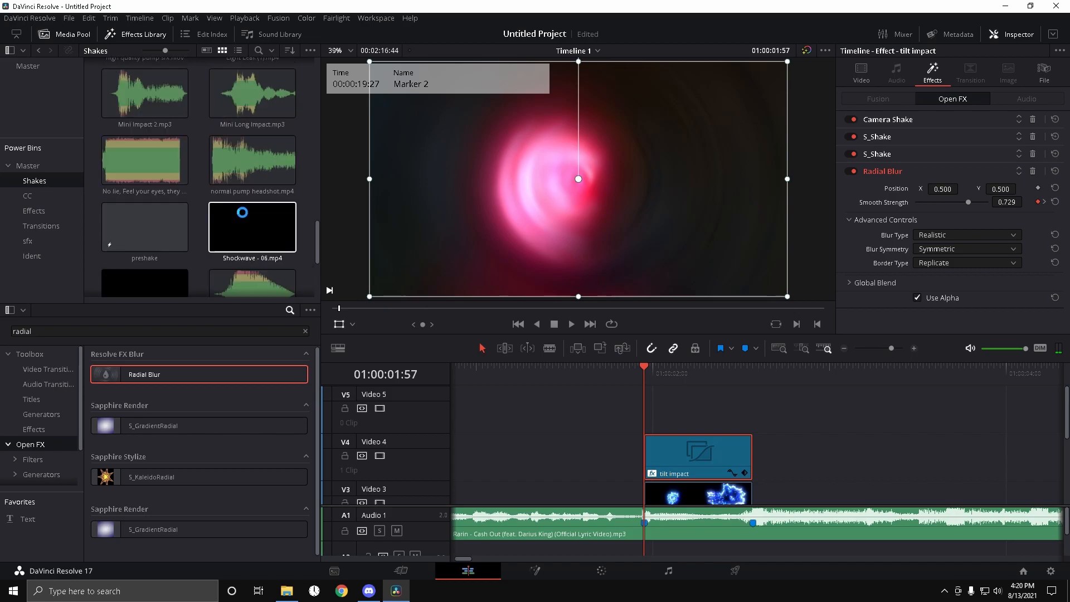
- Add the preshake clip above tilt impact on Video 5 and HARD TILT IMPACT on Video 2 from Marker 1 at 01:00:02:34
drag(144, 227, 663, 438)
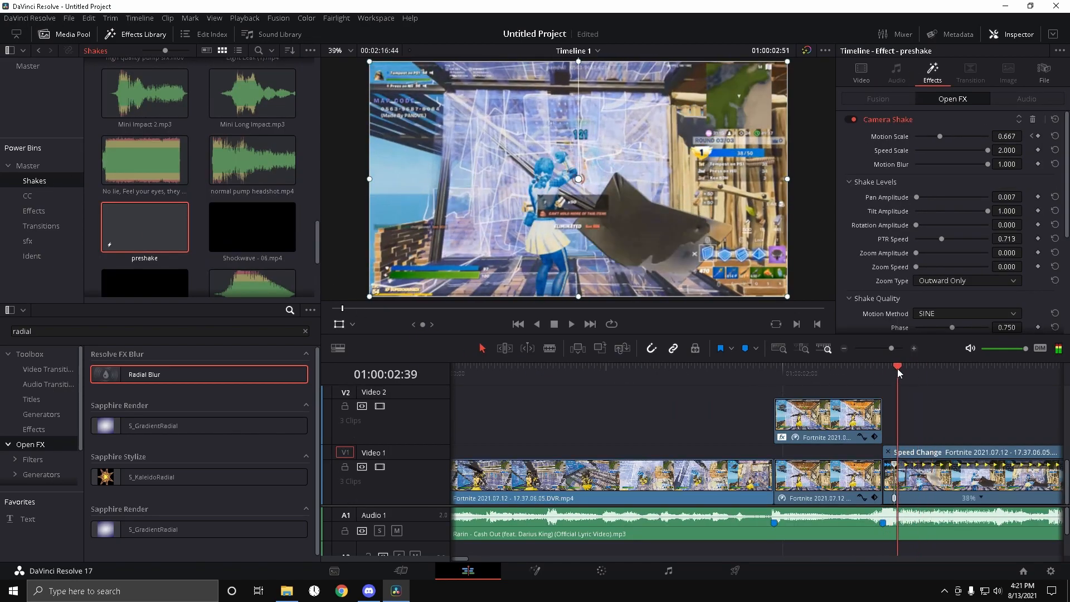
drag(899, 367, 883, 370)
drag(891, 348, 880, 349)
drag(637, 376, 550, 379)
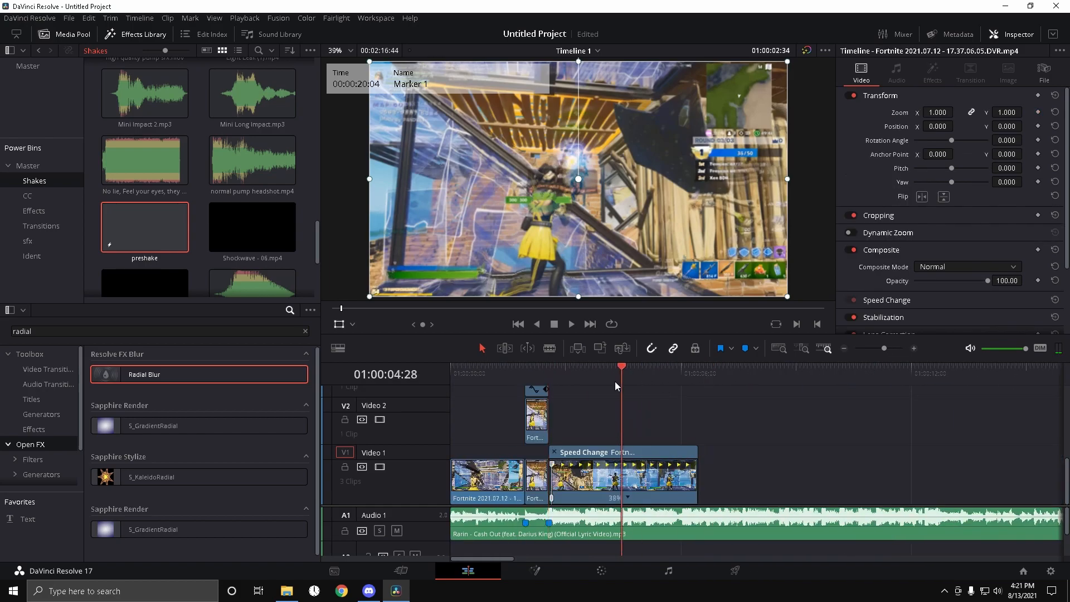
drag(881, 349, 891, 351)
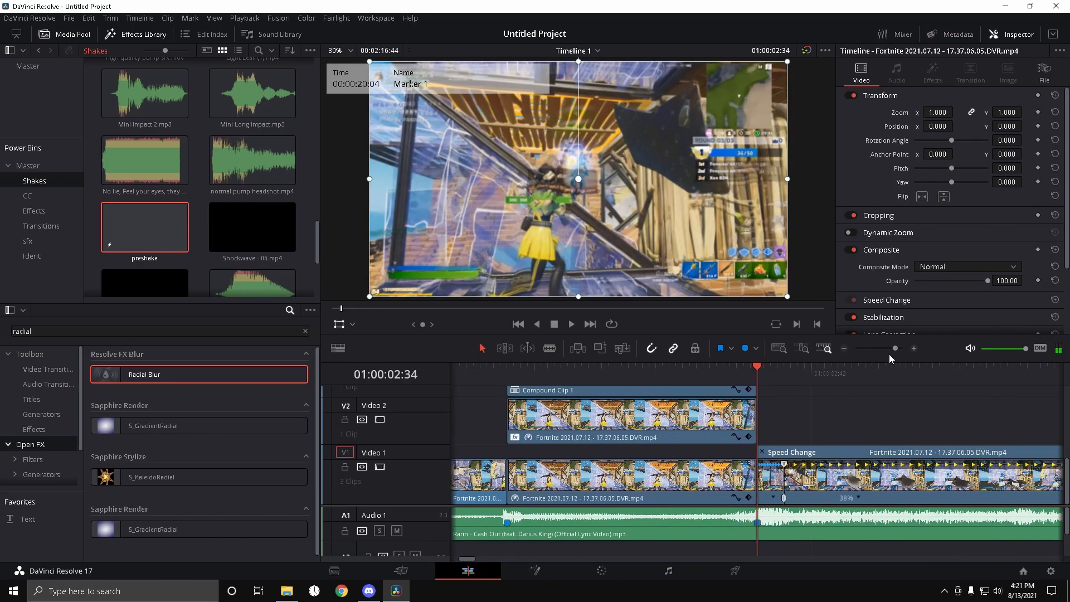
scroll(176, 223, up, 2)
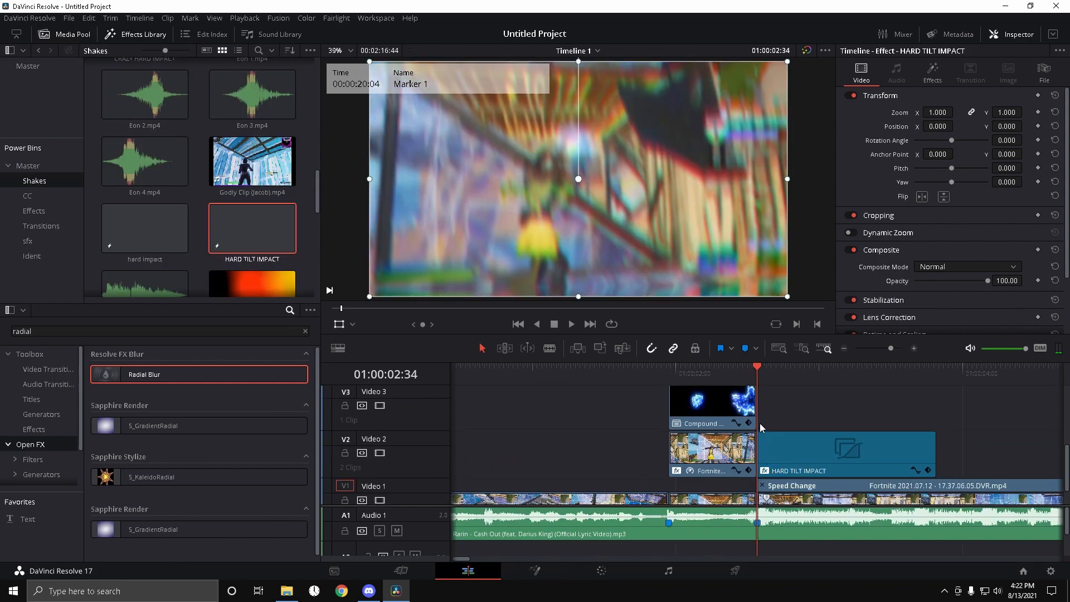
key(space)
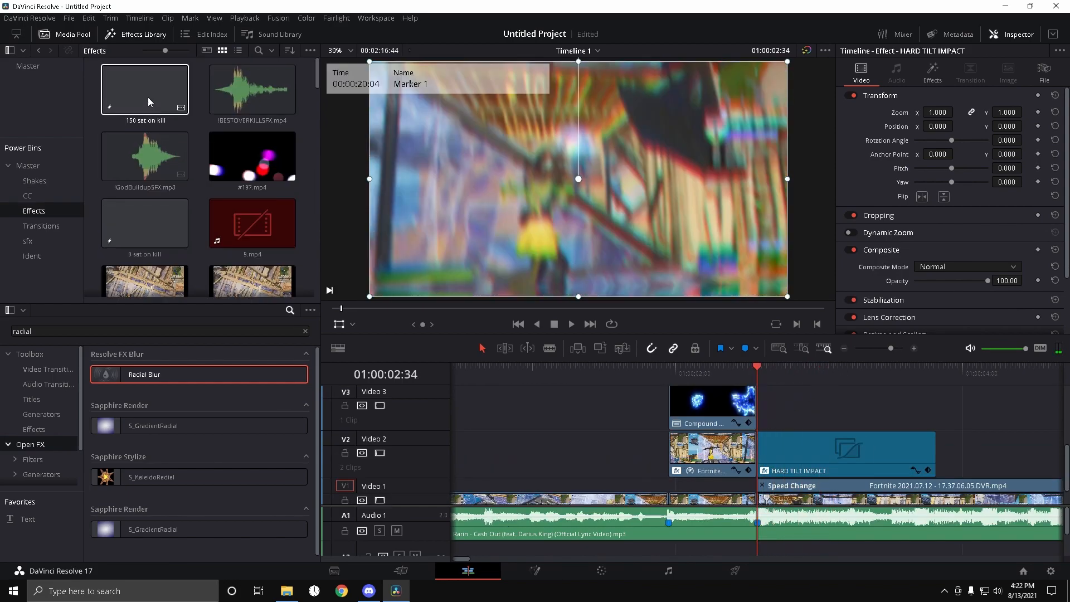
- Add the 150 sat on kill clip above HARD TILT IMPACT on Video 3 and trim it to 00:53
drag(148, 97, 814, 418)
drag(906, 424, 882, 424)
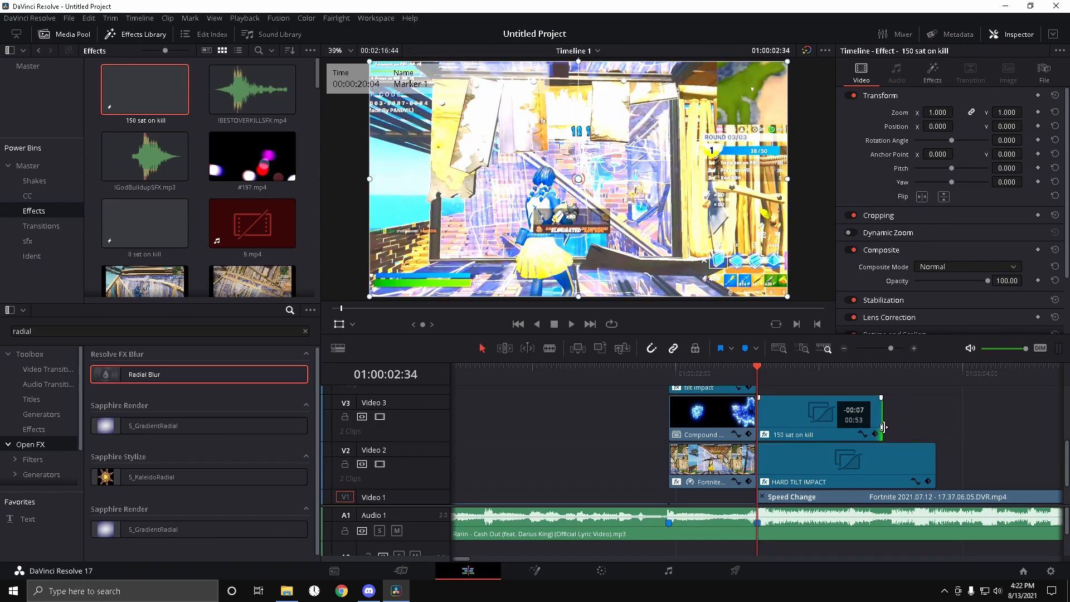
key(space)
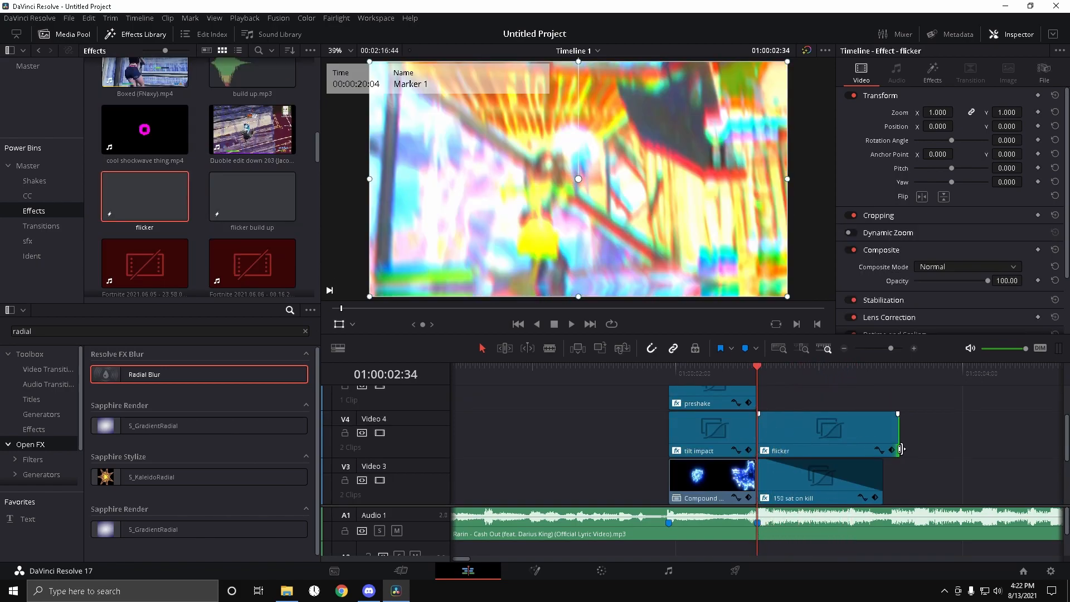
- Add flicker on Video 4 and trim it, HARD TILT IMPACT and the last gameplay clip to end with 150 sat on kill
drag(903, 449, 890, 449)
key(space)
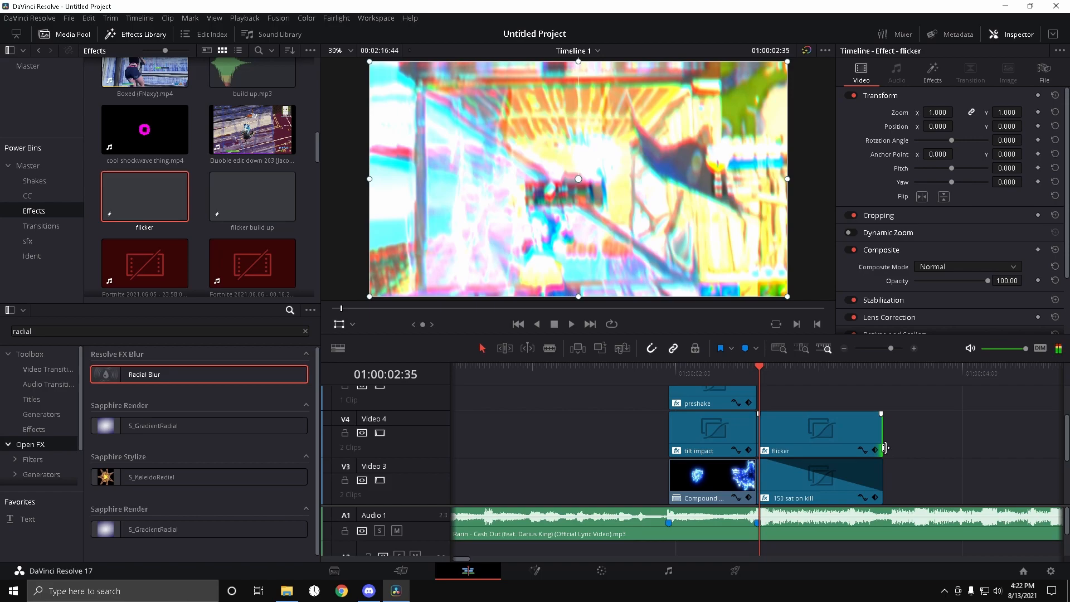
click(598, 385)
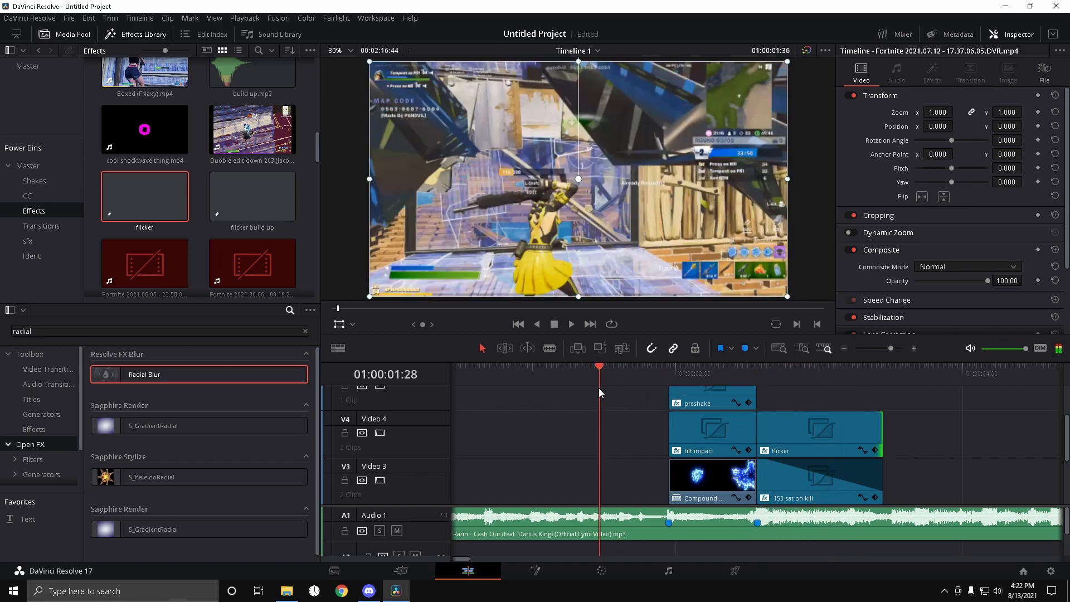
scroll(576, 420, down, 3)
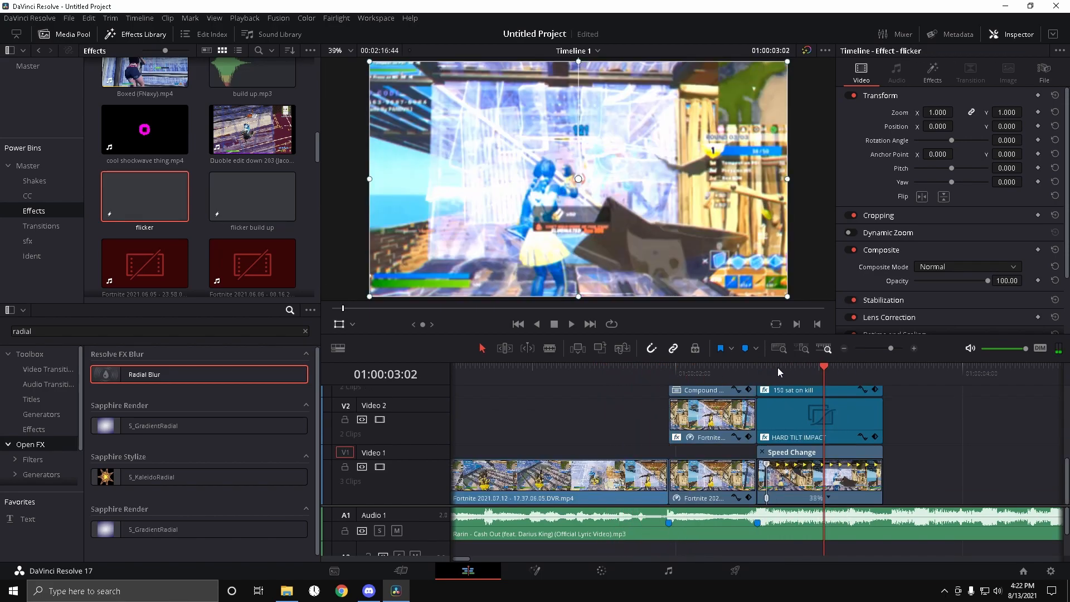
- Bring Sound (7).mp3 from the file folder onto Audio 2 across Marker 2 and set its volume to -8
scroll(881, 511, down, 3)
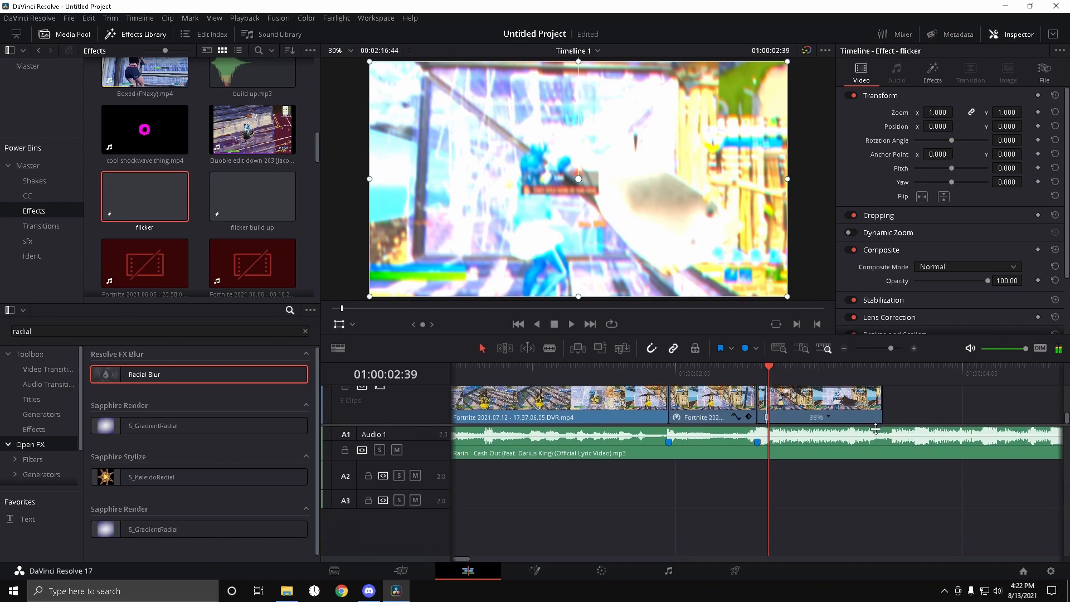
scroll(745, 386, up, 1)
click(662, 390)
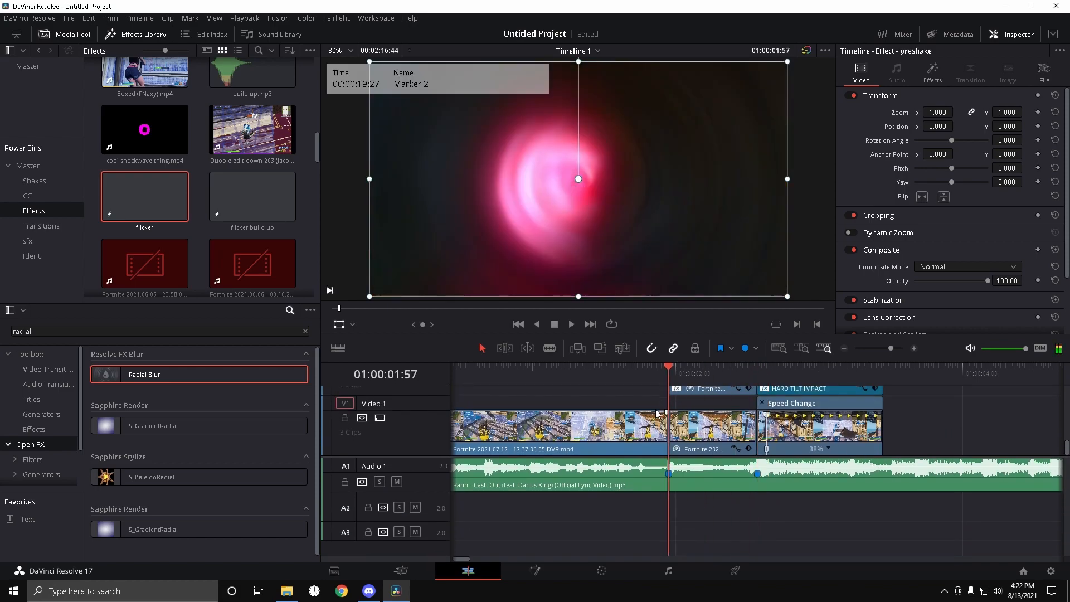
click(290, 592)
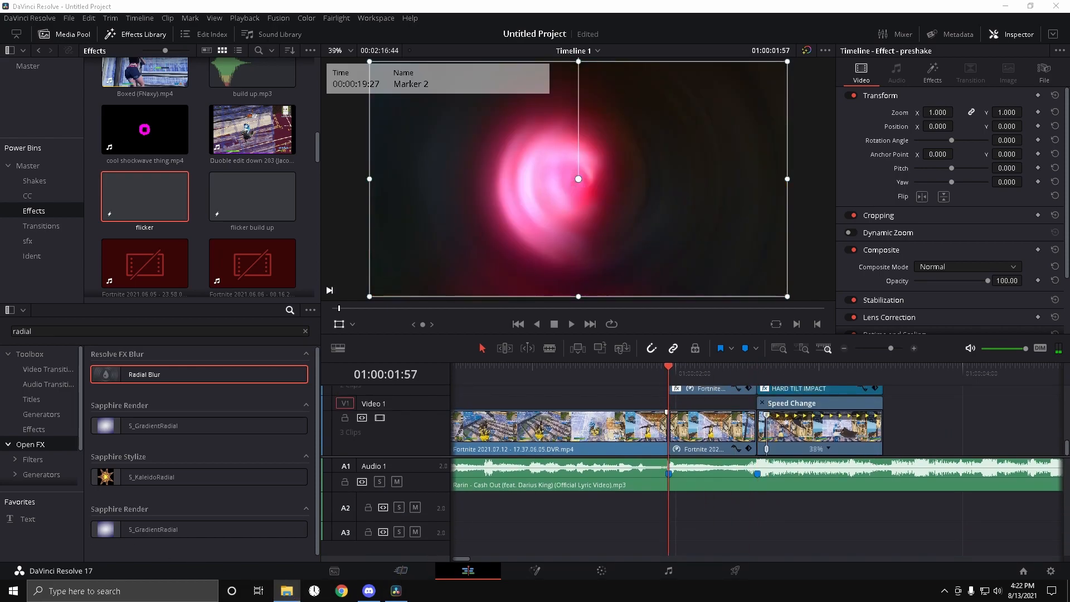
drag(0, 290, 571, 494)
click(681, 503)
click(1007, 114)
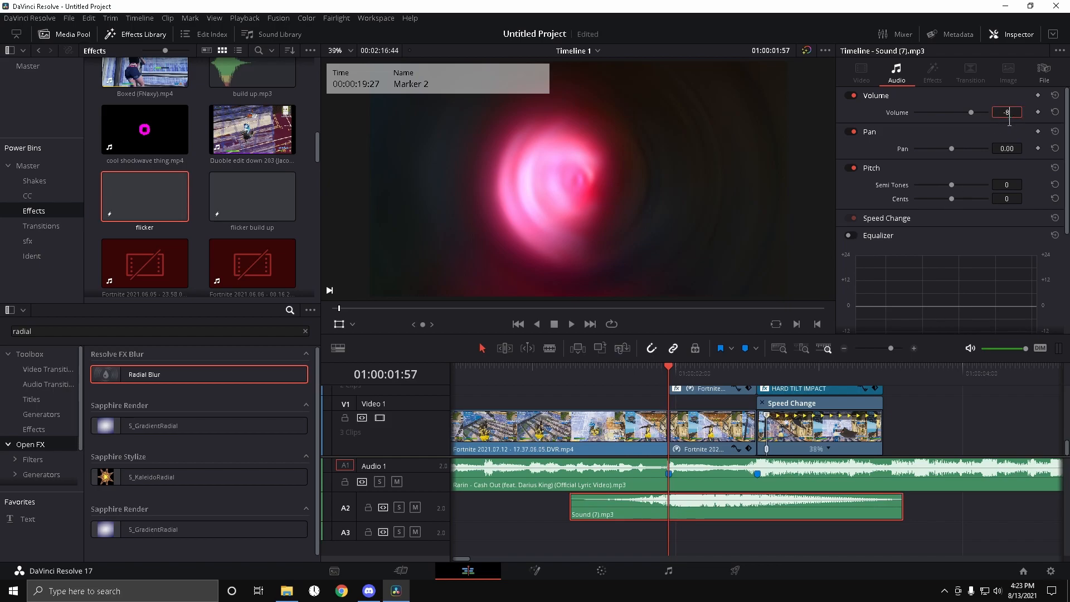
key(Return)
- Import !GodBuildupSFX.mp3 from the file folder onto Audio 3 and align its loudest peak with Marker 1 at 01:00:02:34
key(Down)
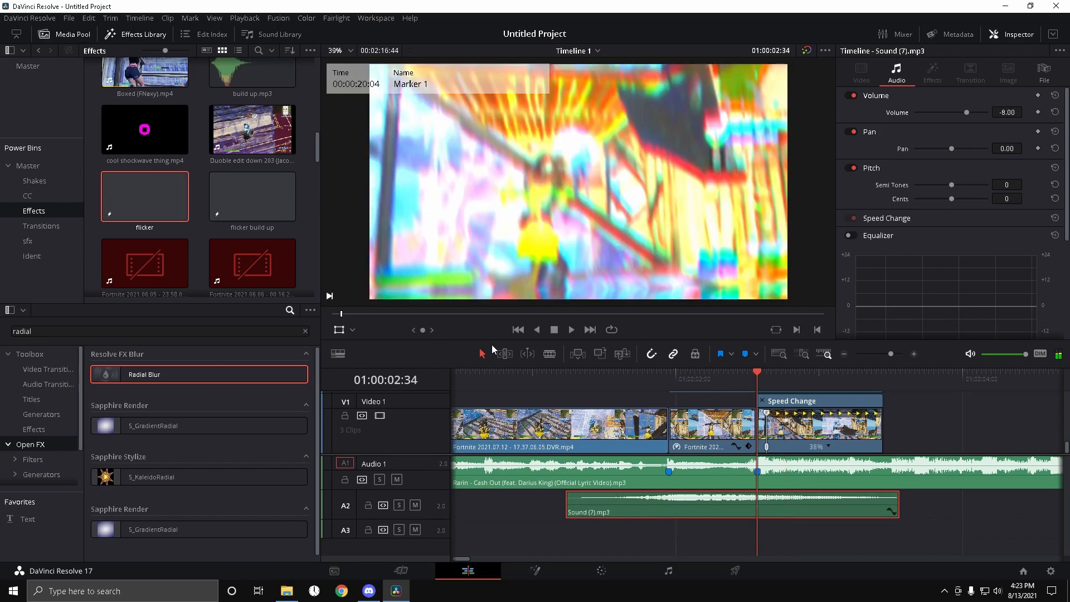
key(alt+Tab)
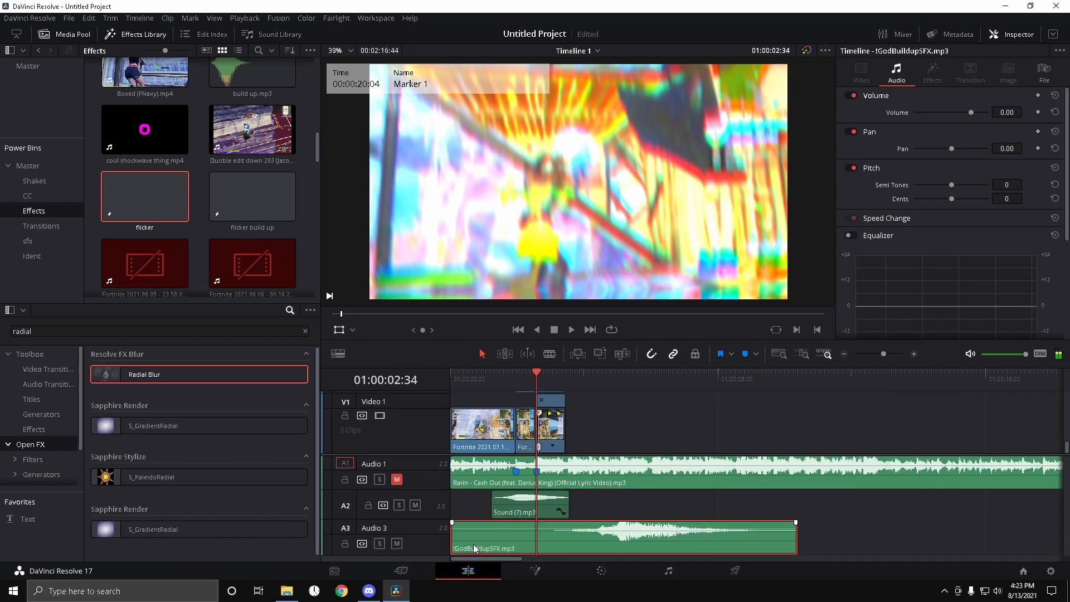
drag(641, 549, 530, 549)
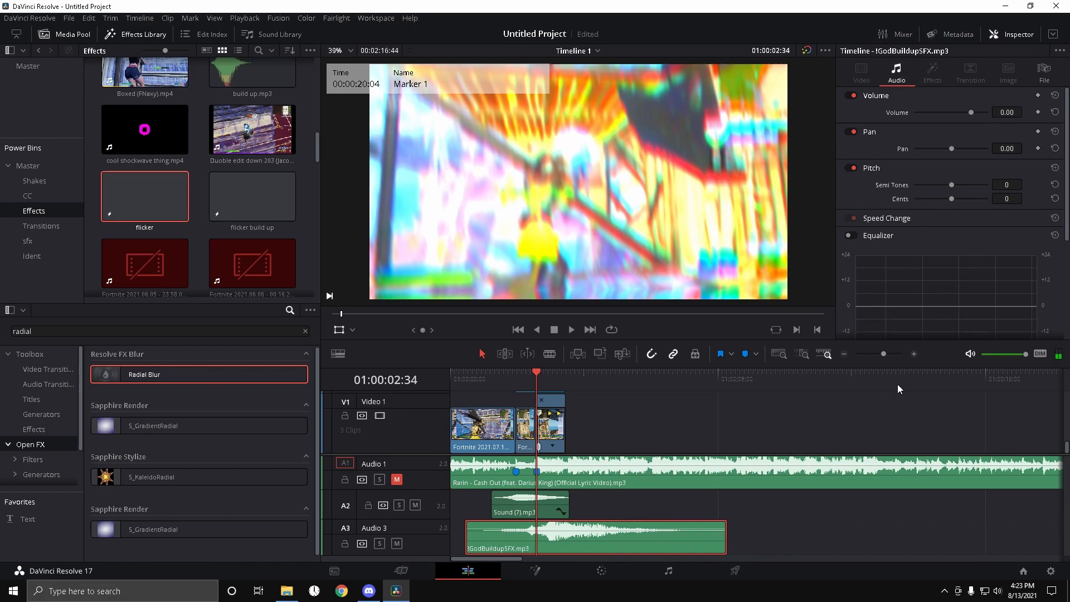
click(894, 354)
drag(864, 542, 797, 549)
- Play back the build-up sound leading into Marker 1 and unmute the song on Audio 1
drag(757, 377, 578, 425)
key(space)
key(space)
click(399, 481)
- Split !GodBuildupSFX.mp3 shortly after Marker 1, delete the tail, and fade out the remaining end
mouse_move(736, 380)
mouse_down()
mouse_move(754, 409)
mouse_move(836, 389)
mouse_move(841, 411)
mouse_up()
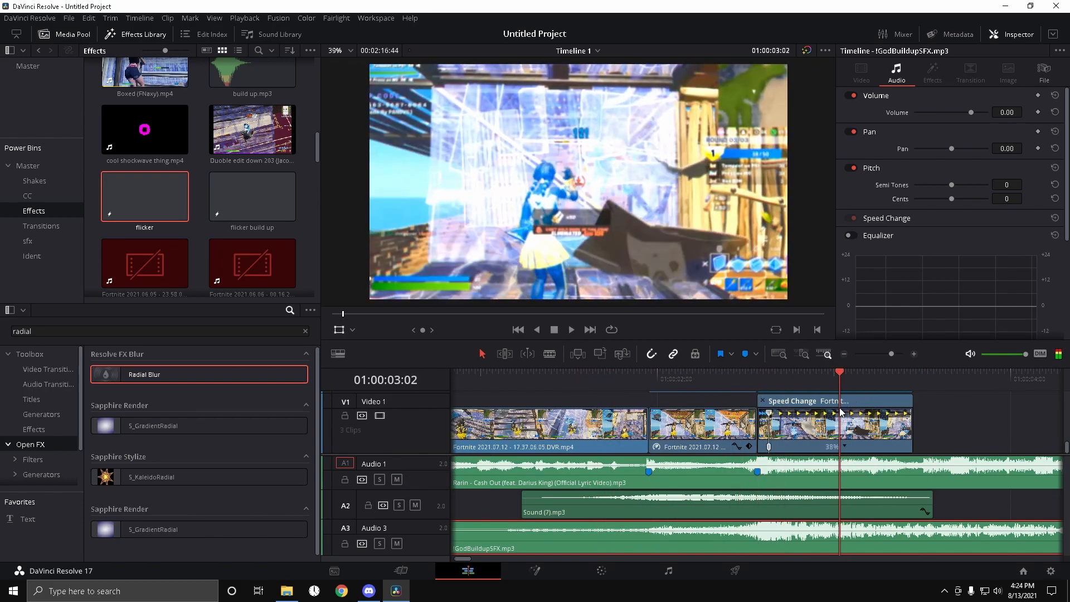
key(ctrl+b)
click(873, 538)
key(Delete)
drag(837, 524, 763, 547)
- Play back the shockwave hit with the song, whoosh and faded build-up sound together
click(752, 377)
key(space)
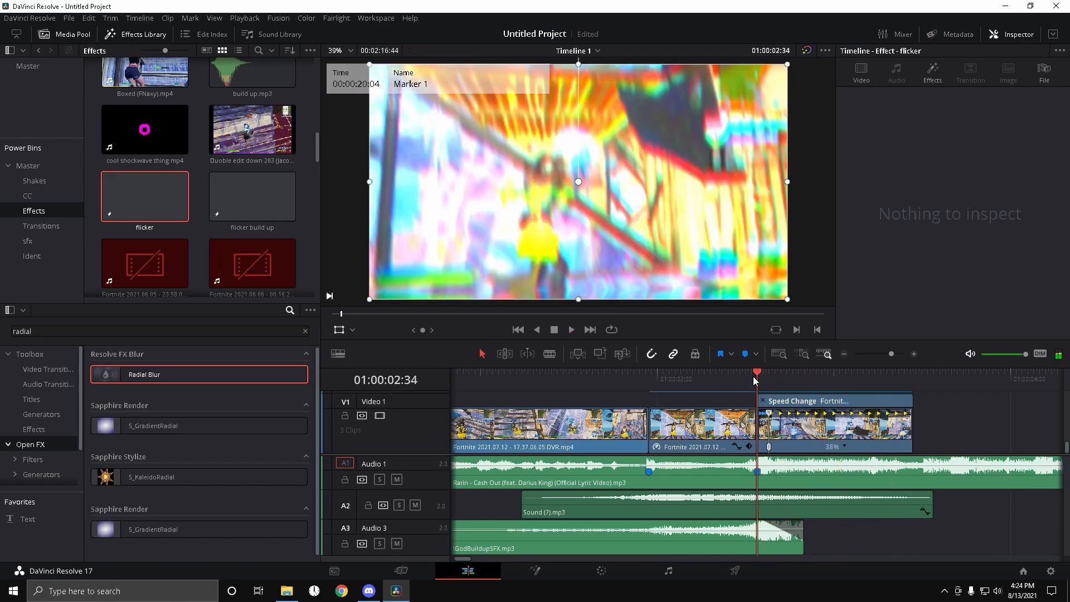
key(space)
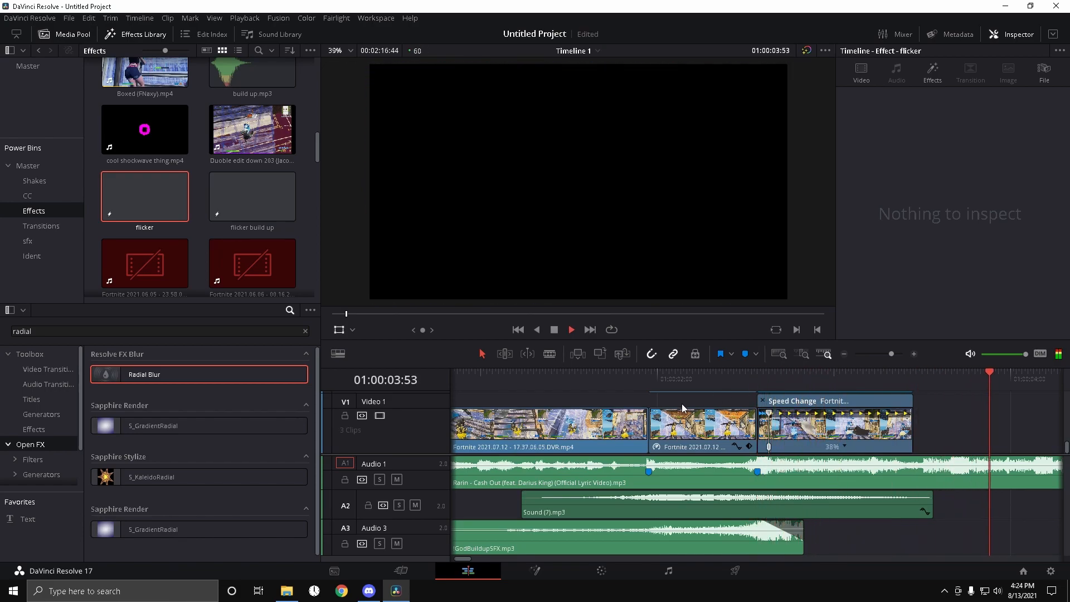
drag(891, 354, 892, 353)
click(529, 383)
key(space)
- Import high quality pump sfx.mov from the file folder onto Audio 4 at Marker 1, 01:00:02:34
click(595, 380)
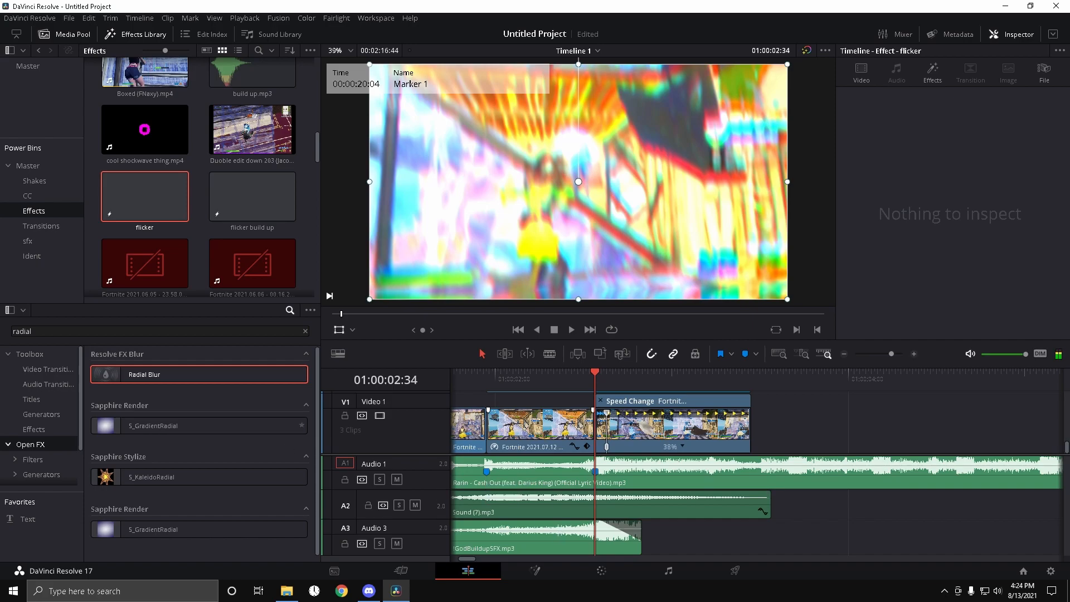
key(alt+Tab)
drag(1069, 502, 677, 536)
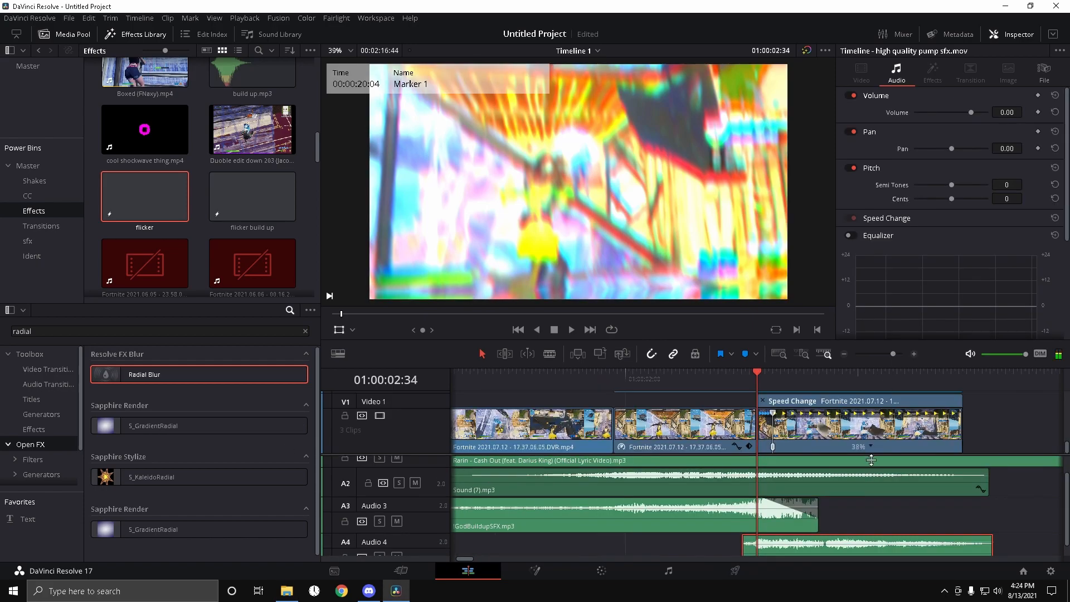
- Add a second Sound (7).mp3 on Audio 5 around Marker 1 and set its volume to -5
scroll(871, 460, down, 2)
click(811, 471)
drag(1067, 502, 674, 544)
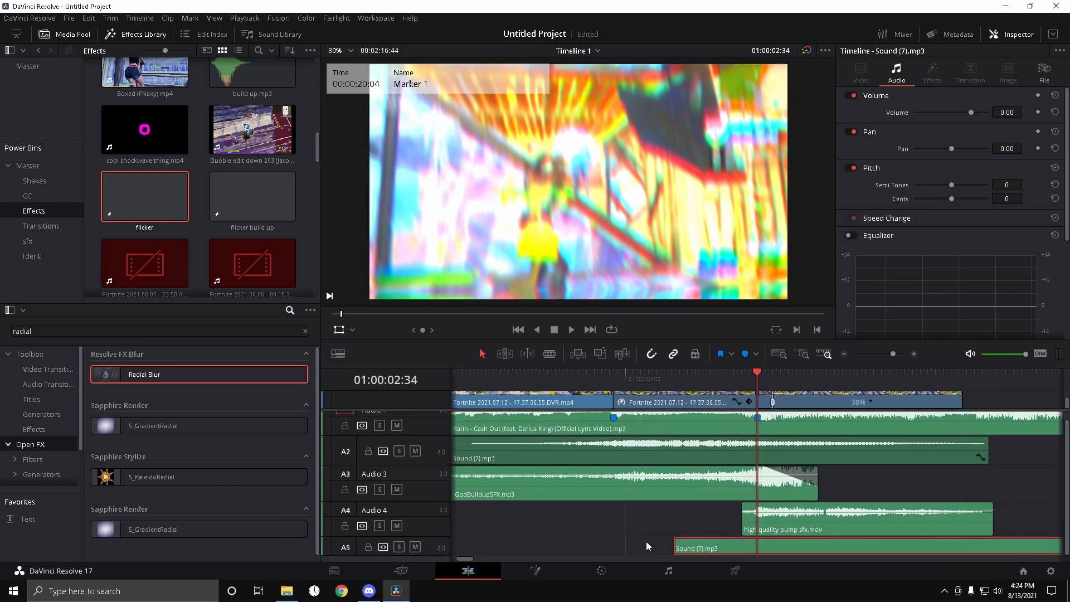
click(443, 557)
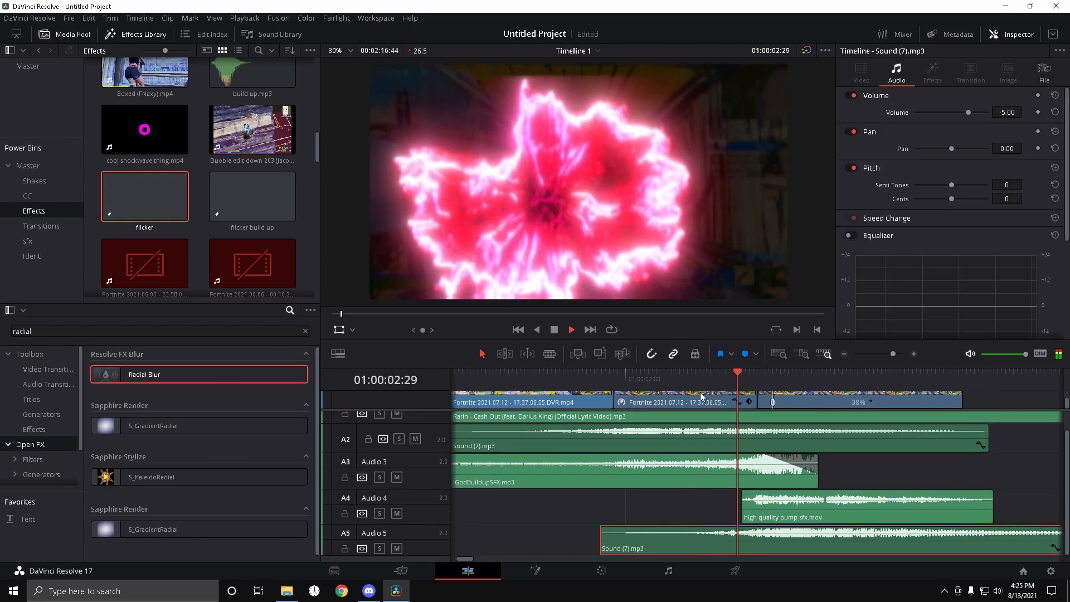
- Trim the song on Audio 1 to about five seconds and save the project
drag(893, 354, 890, 359)
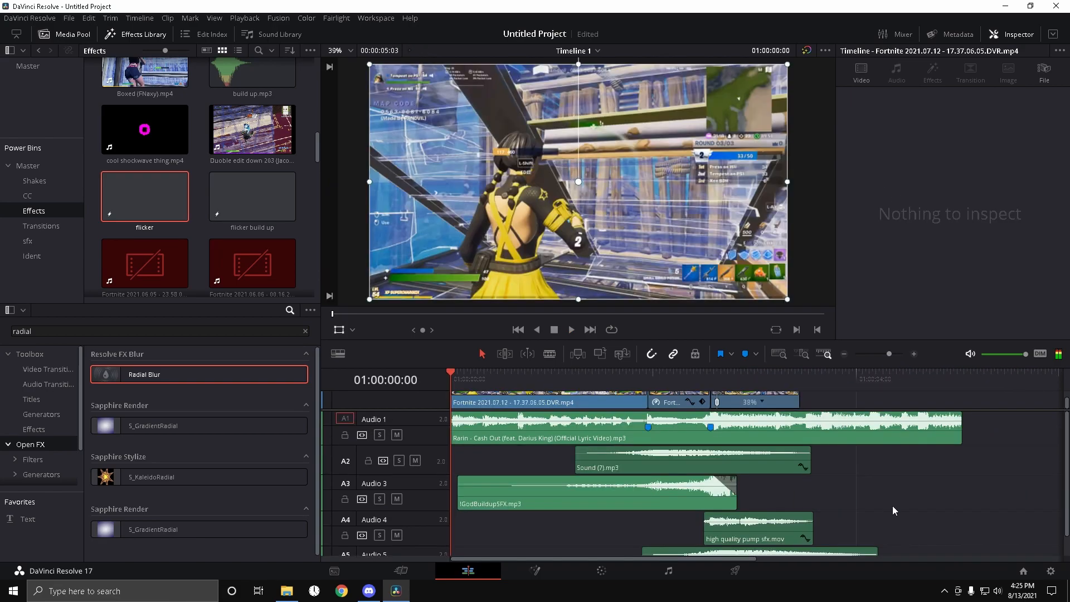
key(ctrl+s)
- Bring the video tracks into view and place the playhead on Marker 2 at 01:00:01:57
drag(867, 415, 844, 556)
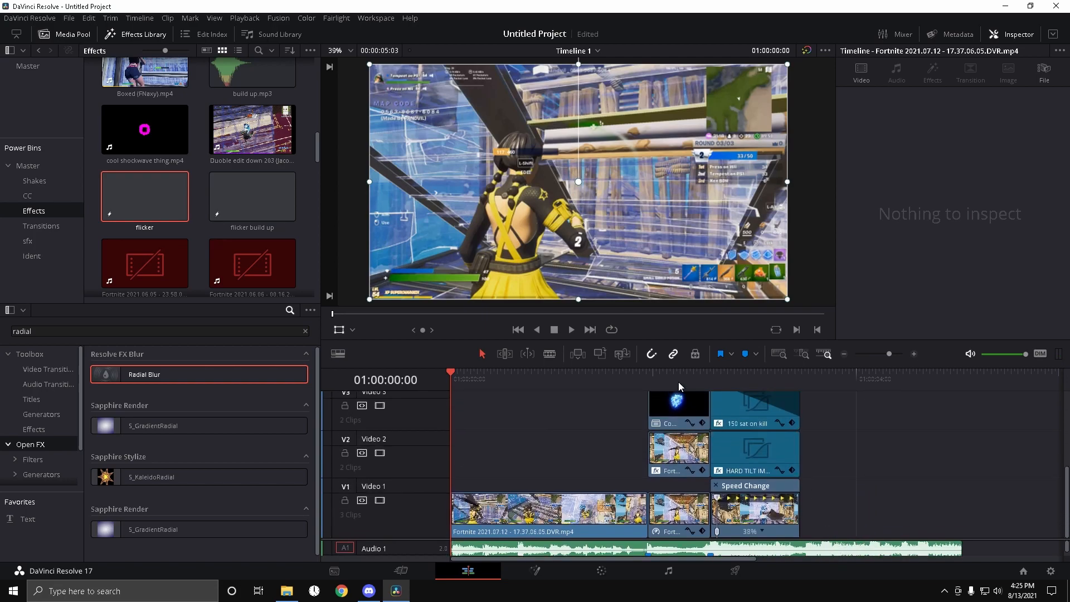
click(658, 383)
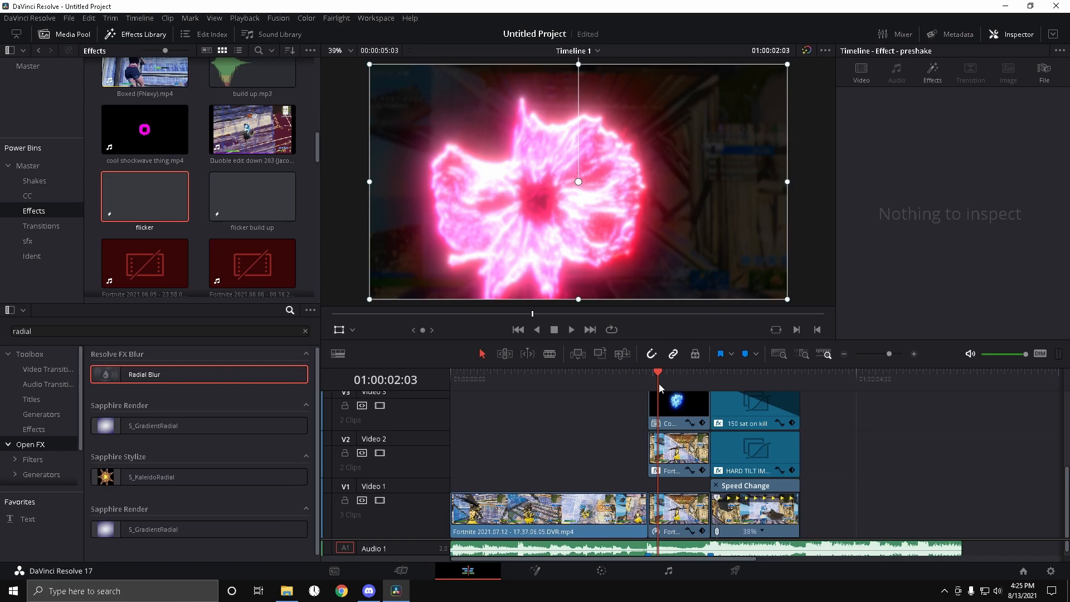
key(shift+Up)
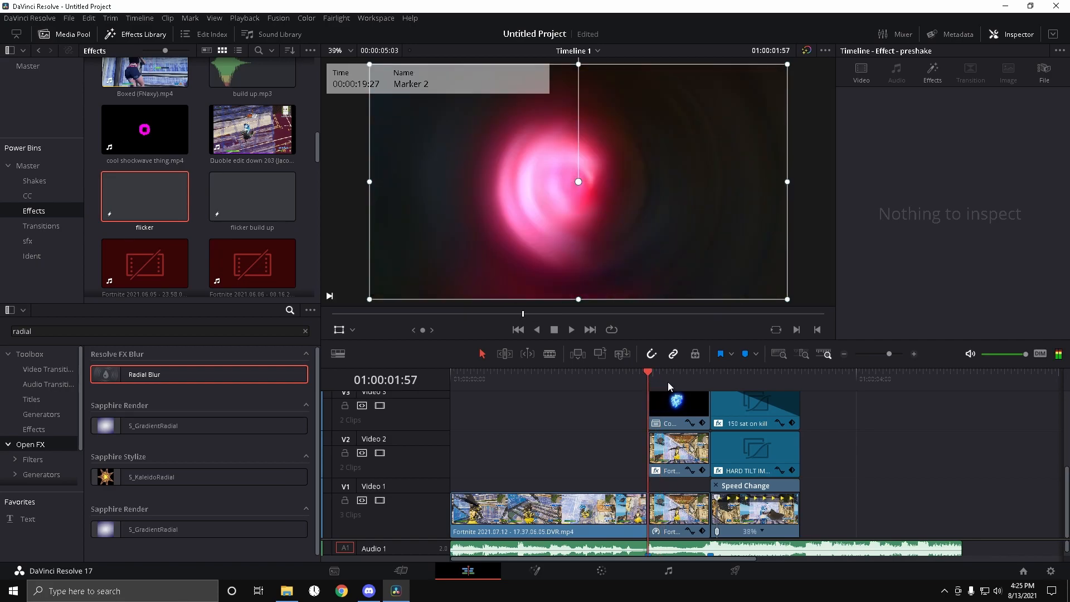